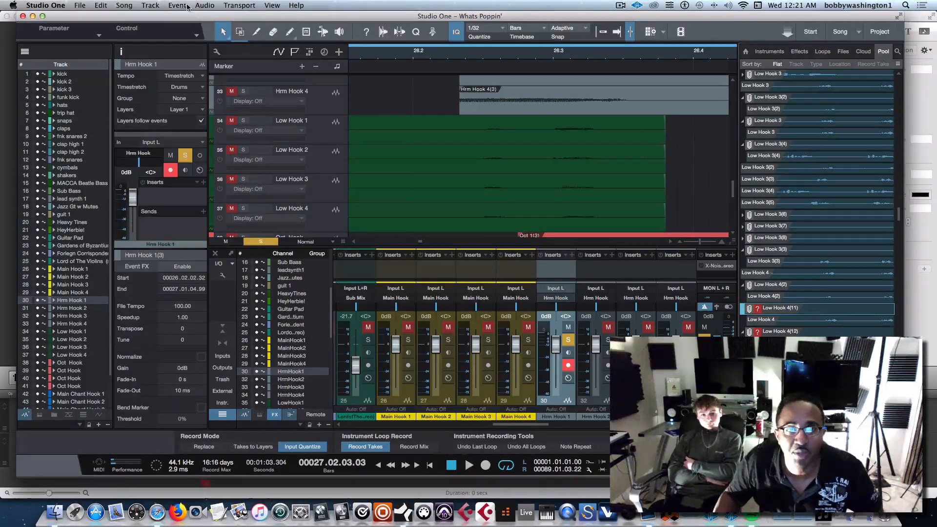
Review the song's list of missing files from the Song menu and close it
left_click(150, 6)
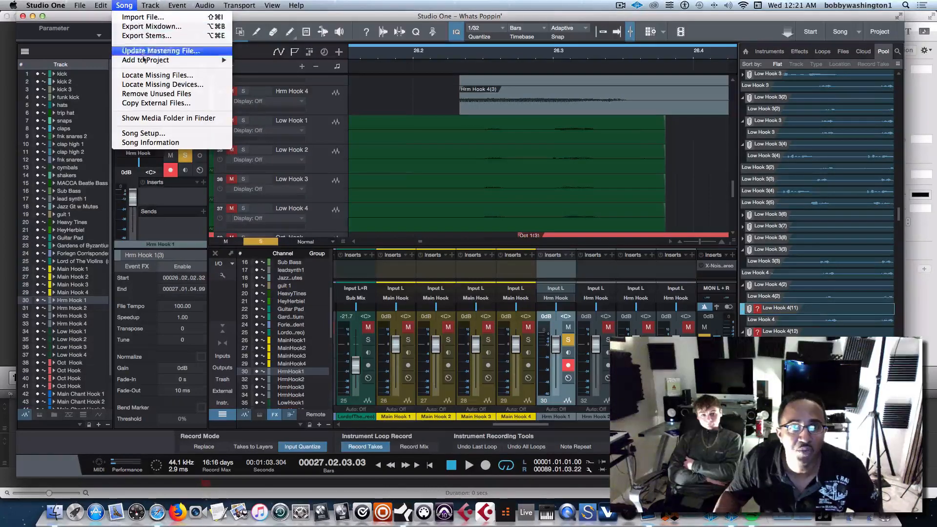
left_click(158, 76)
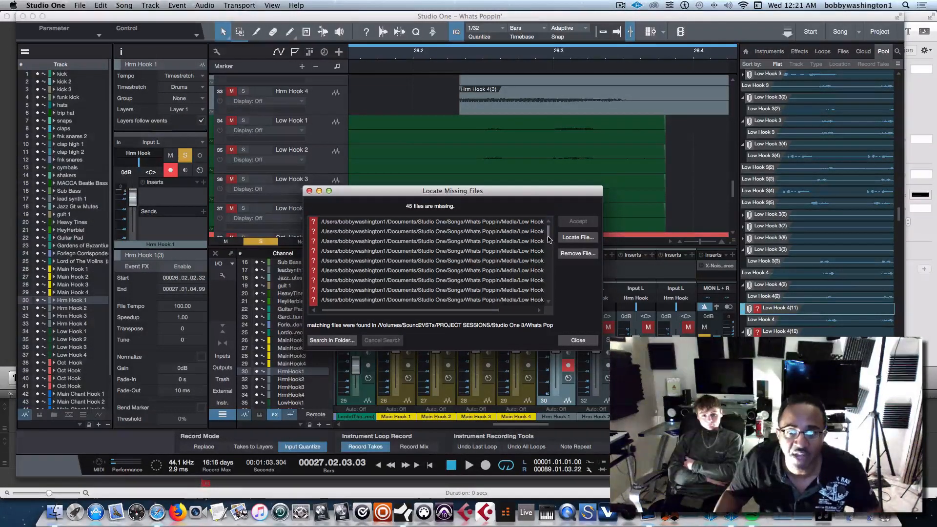
scroll(548, 239, "down", 5)
scroll(557, 235, "up", 5)
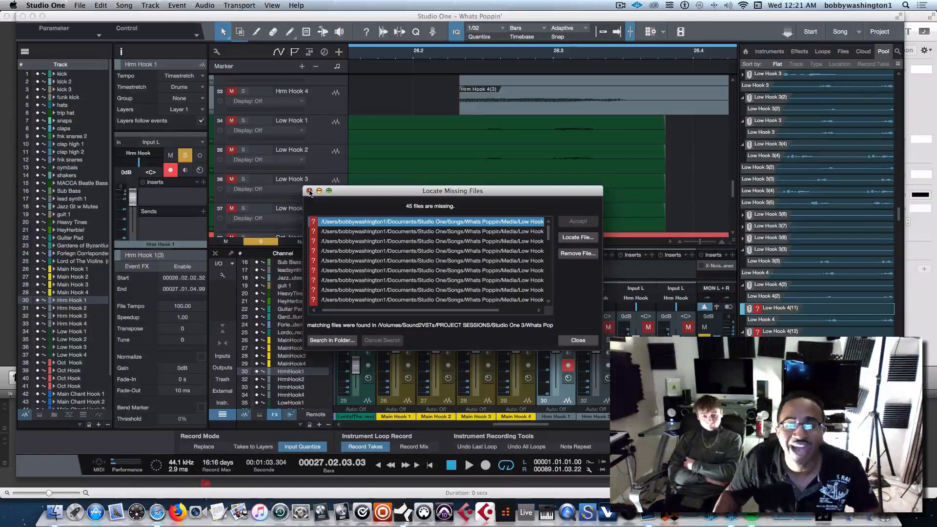
left_click(309, 191)
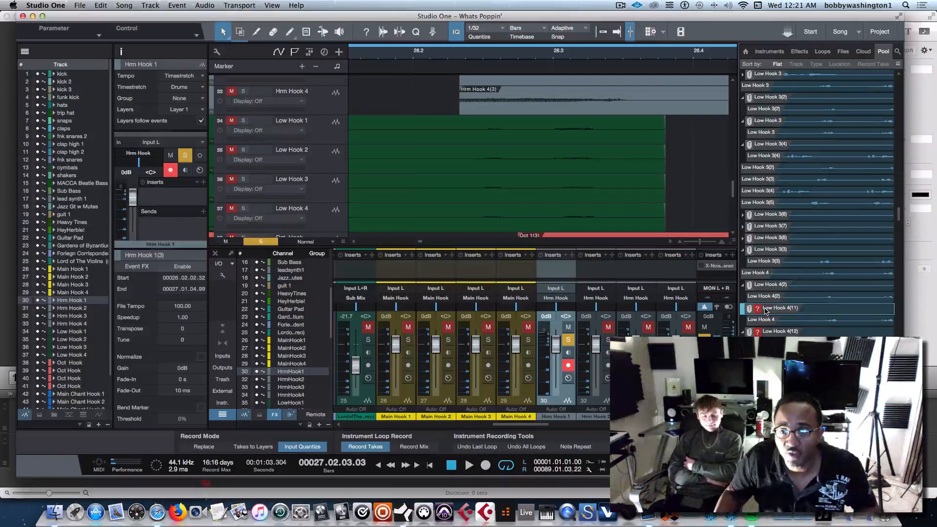
scroll(764, 309, "up", 5)
scroll(666, 192, "up", 1)
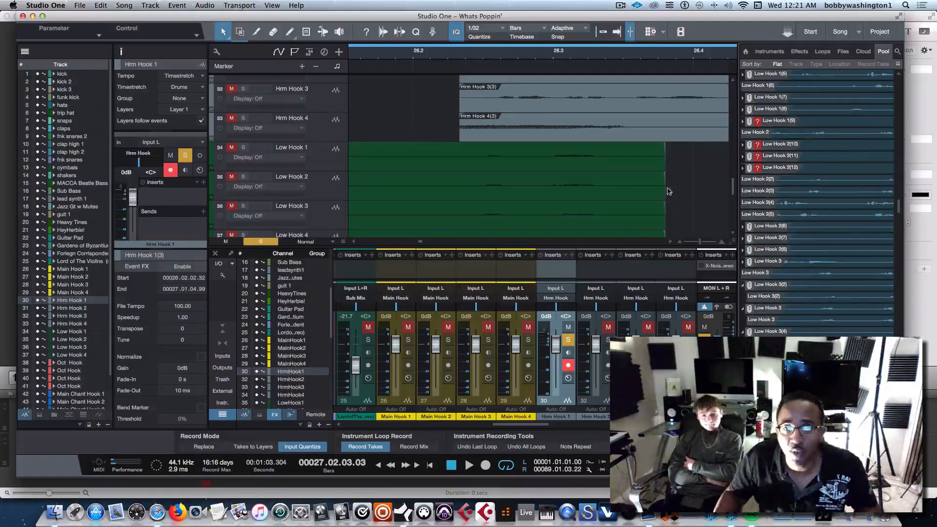
Locate the Low Hook 1 event in the Pool and select the missing Low Hook 1(9) entry
left_click(592, 161)
right_click(579, 162)
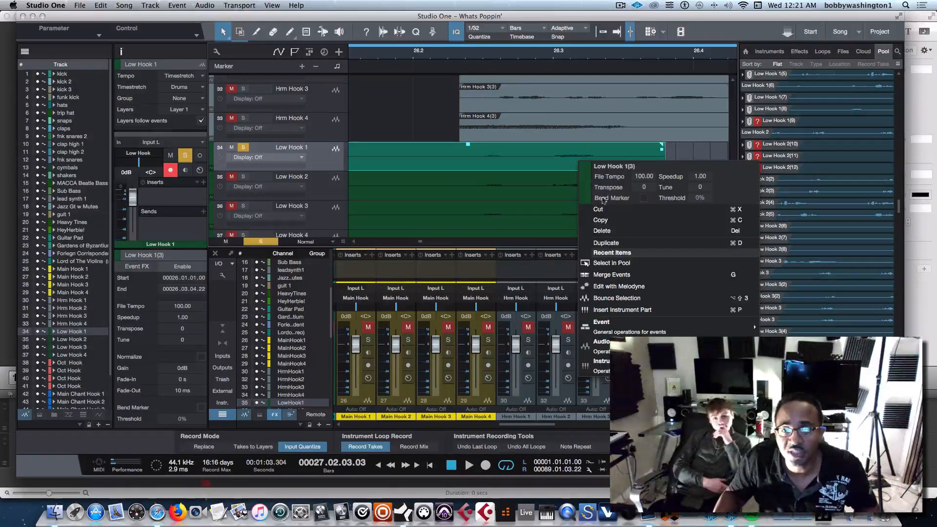
left_click(611, 263)
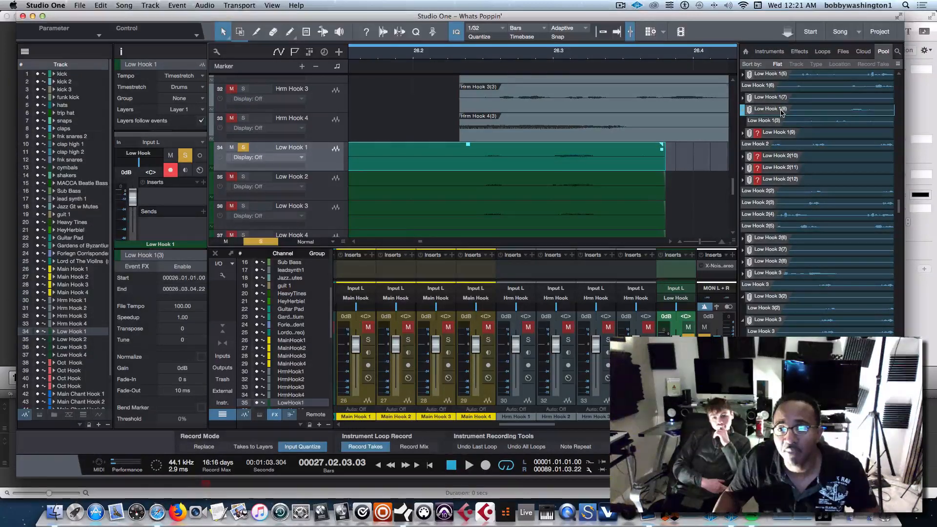
scroll(661, 152, "up", 3)
scroll(659, 156, "right", 5)
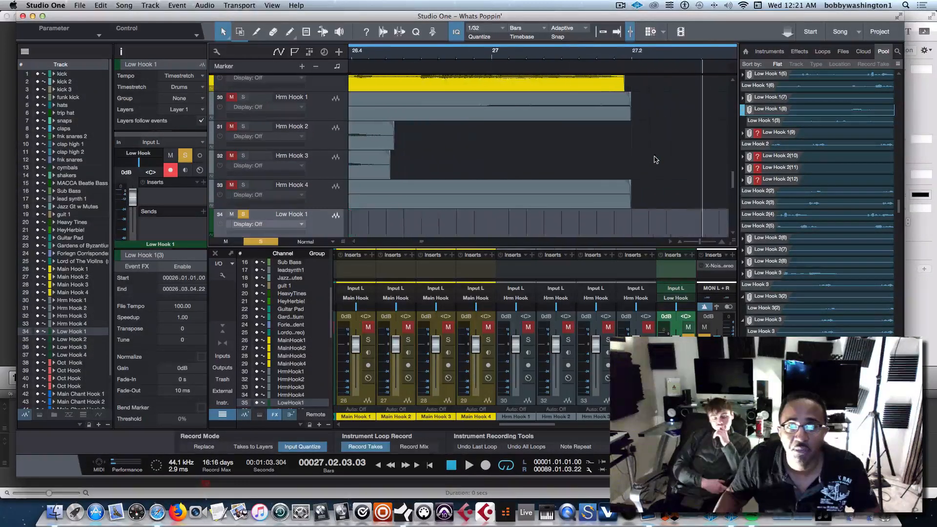
scroll(657, 158, "left", 3)
scroll(598, 134, "left", 2)
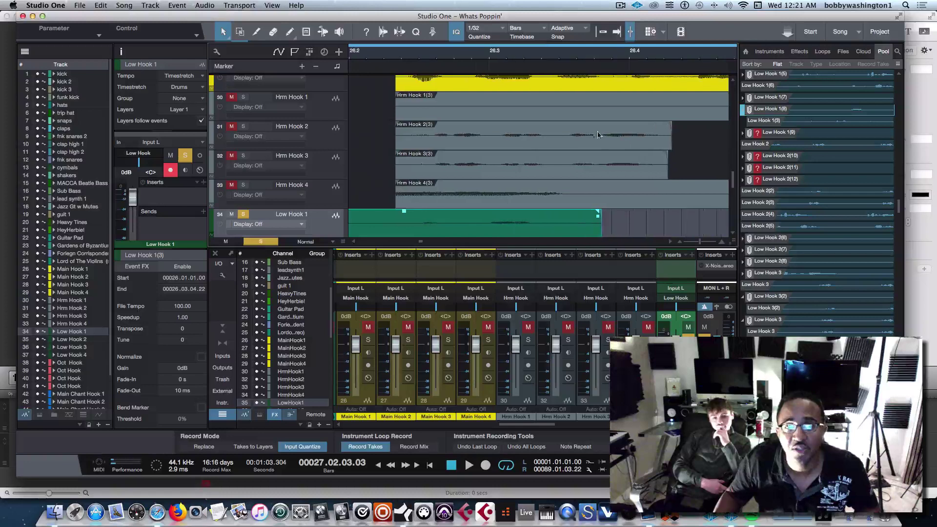
left_click(534, 113)
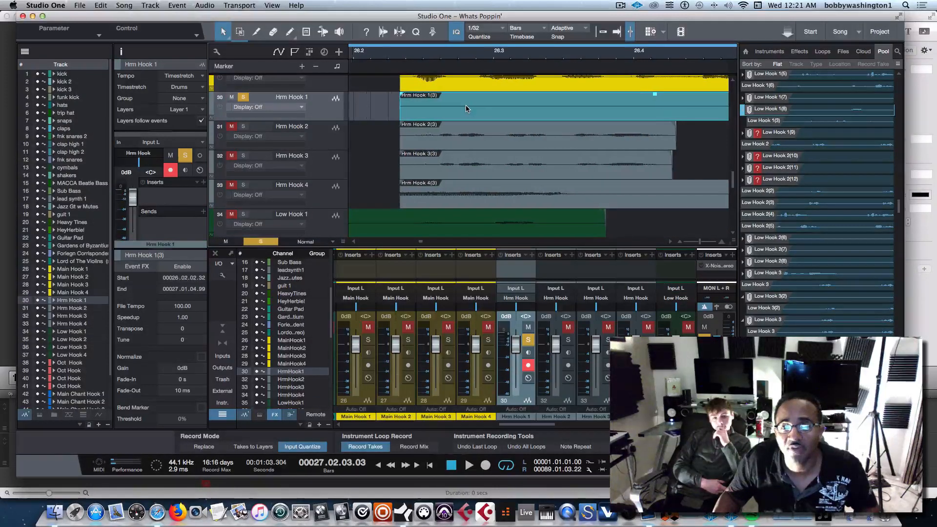
scroll(468, 109, "right", 3)
scroll(483, 110, "left", 2)
scroll(494, 110, "right", 3)
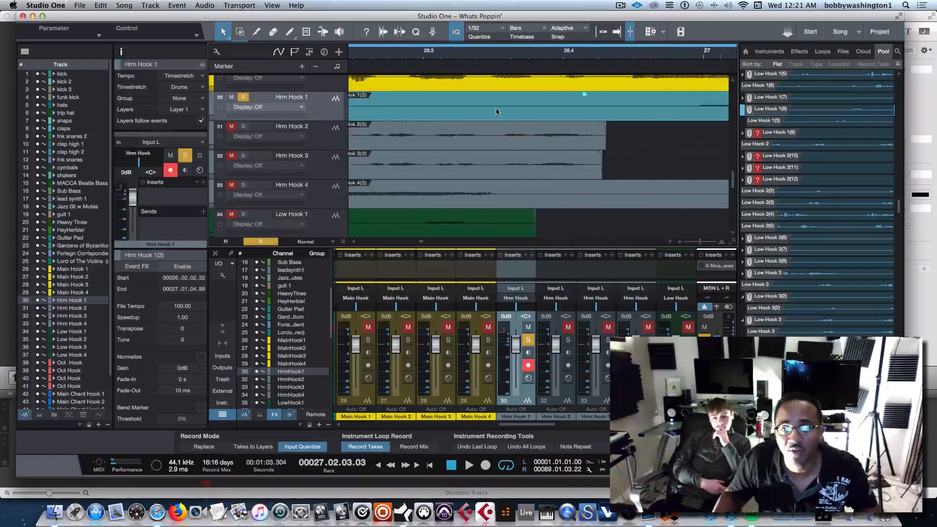
scroll(500, 110, "right", 1)
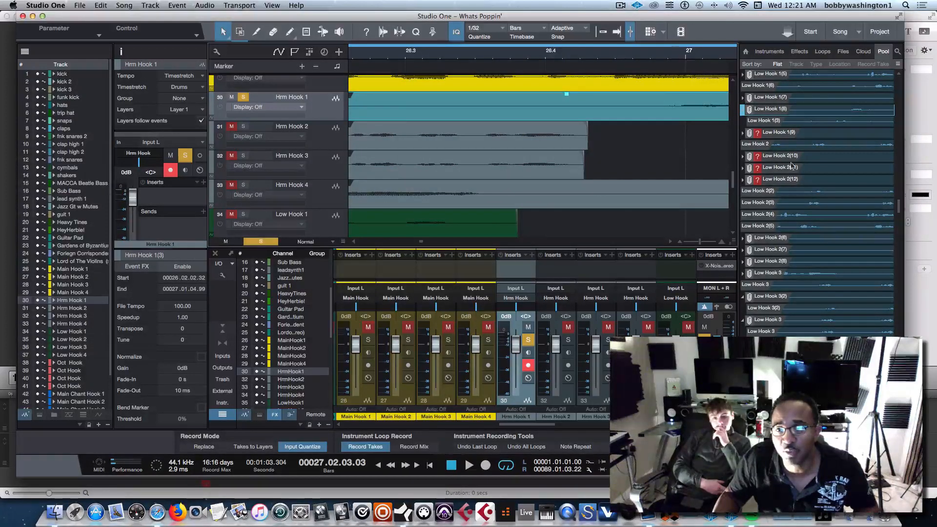
left_click(778, 134)
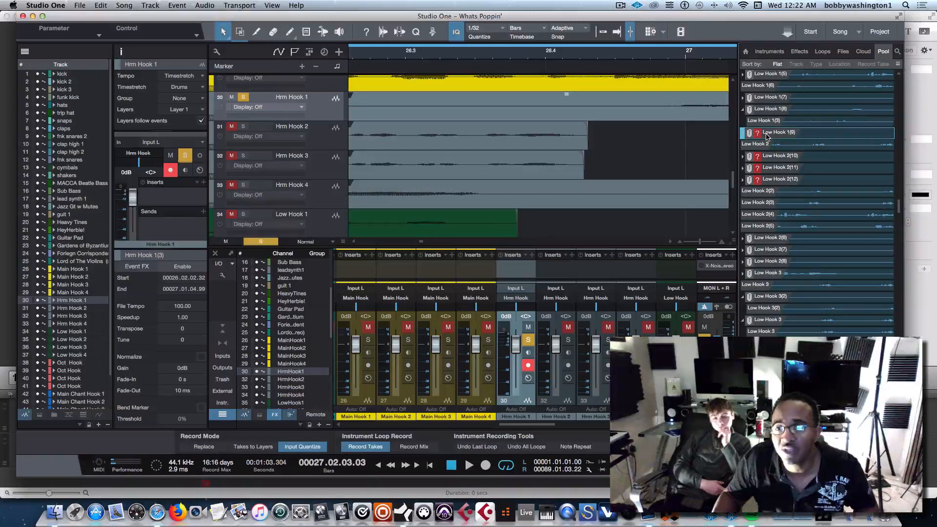
scroll(645, 149, "right", 5)
scroll(645, 150, "right", 3)
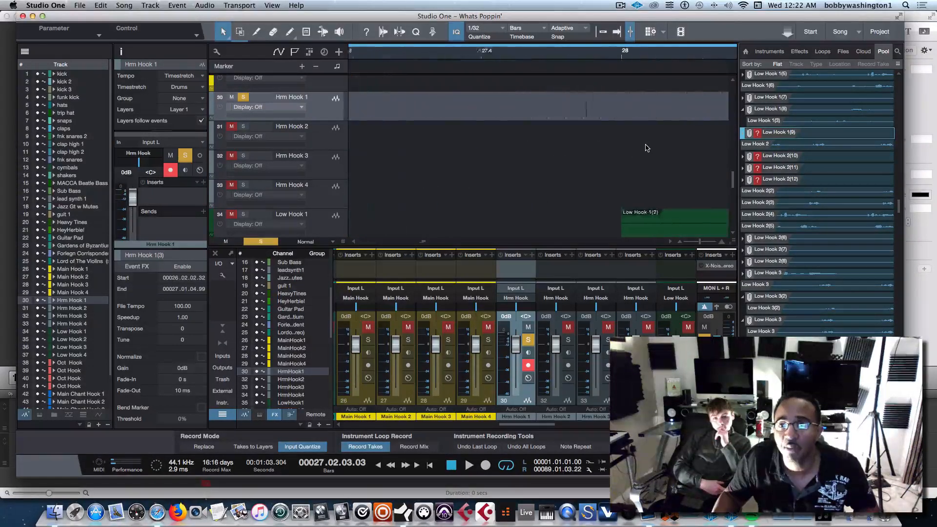
scroll(644, 150, "right", 3)
scroll(645, 149, "right", 3)
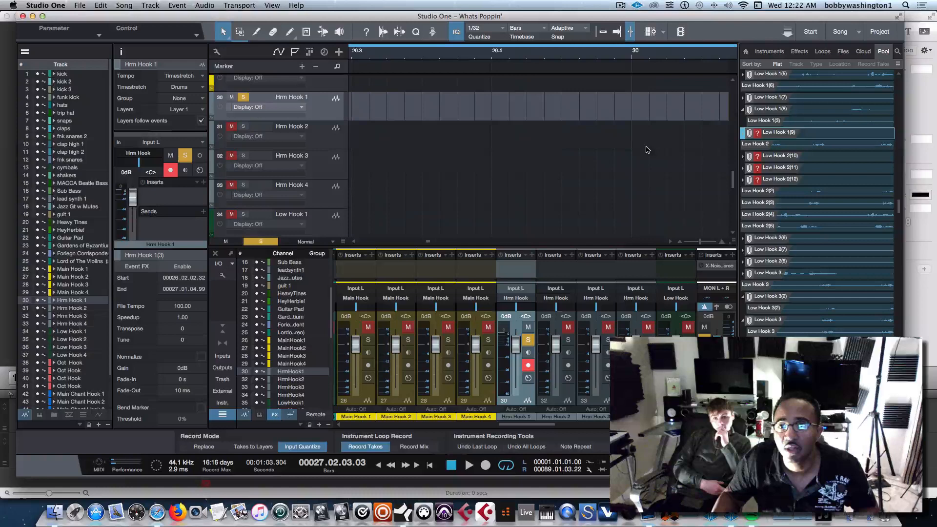
scroll(643, 150, "right", 3)
scroll(642, 151, "right", 3)
scroll(642, 150, "right", 3)
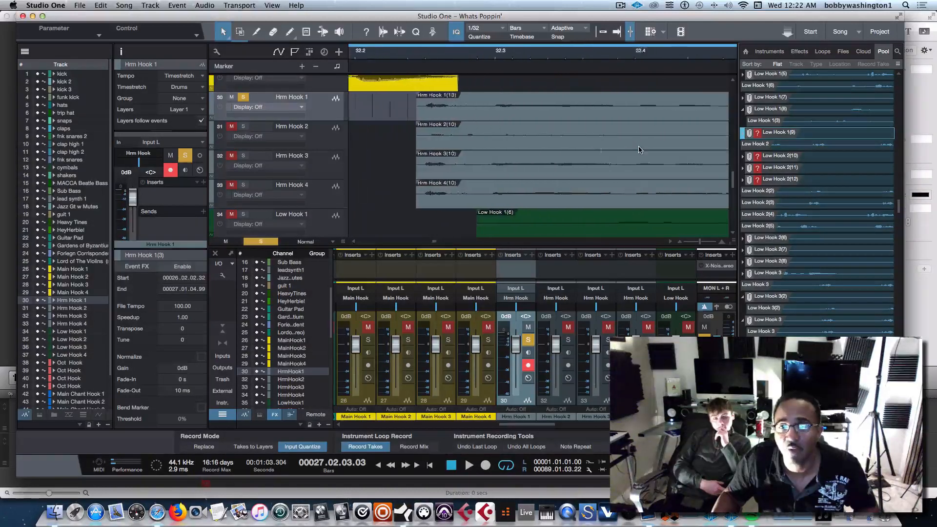
scroll(638, 150, "right", 3)
scroll(639, 150, "right", 1)
scroll(640, 150, "right", 3)
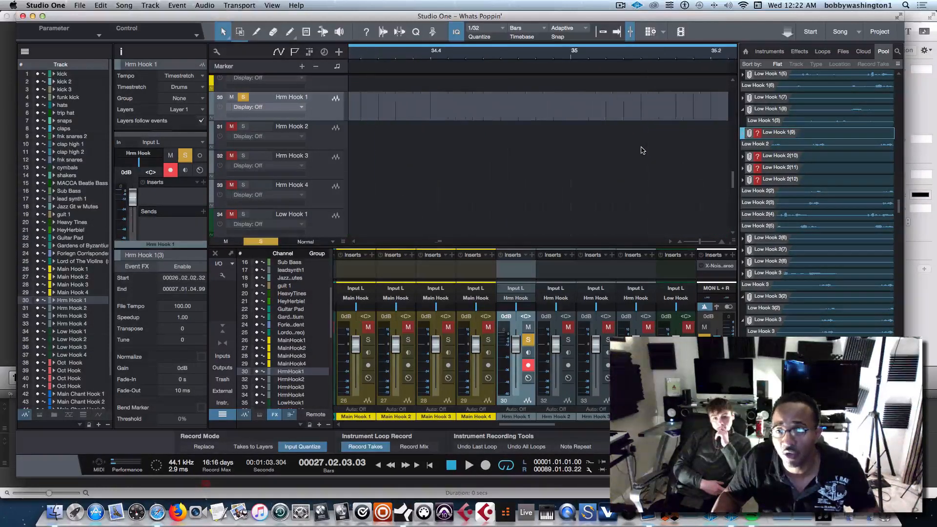
scroll(640, 149, "right", 3)
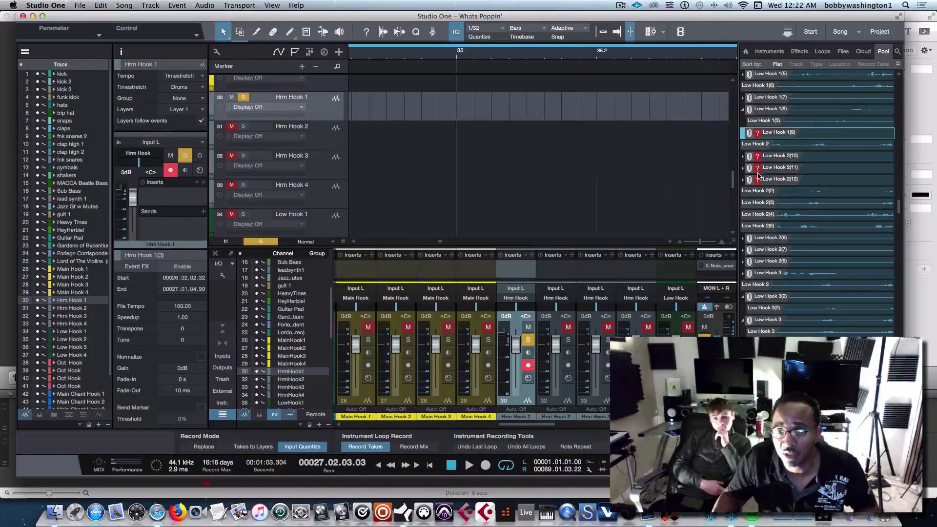
Start Locate File for the missing Low Hook 1(9) Pool entry
right_click(767, 136)
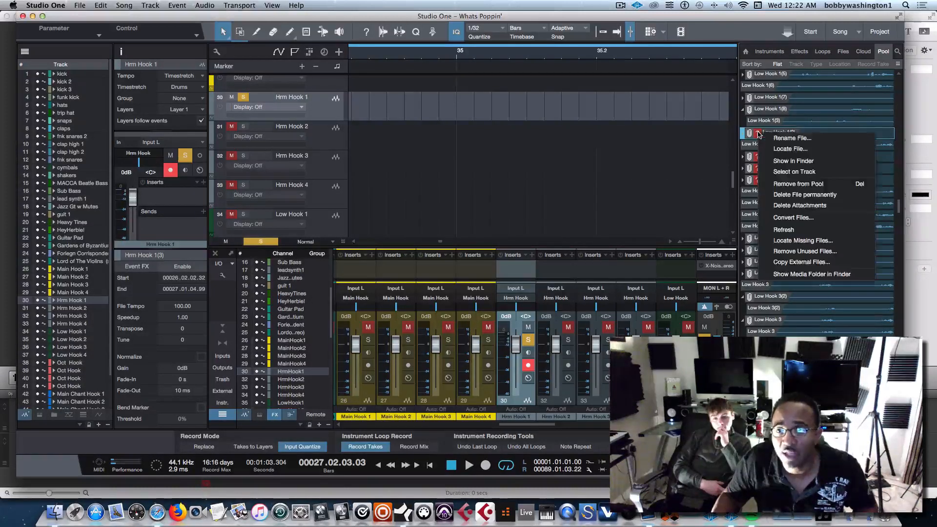
left_click(784, 150)
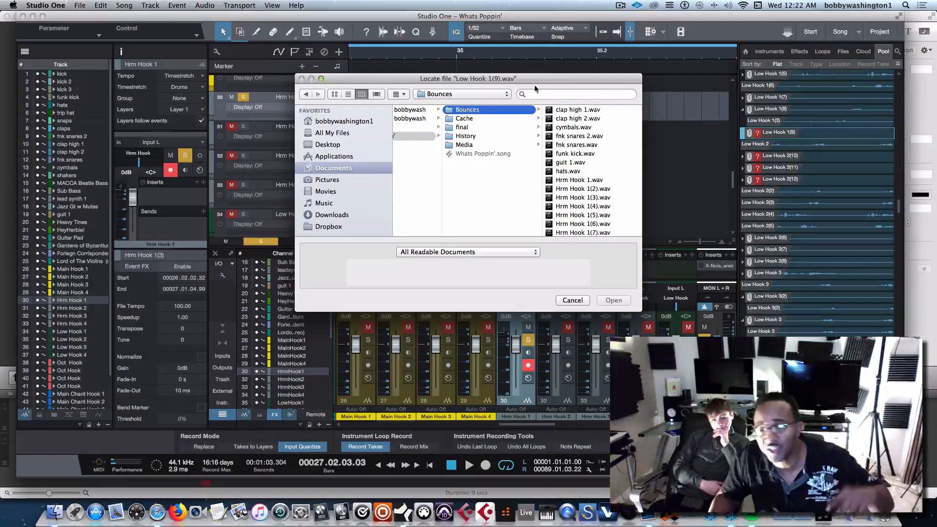
Nudge the Locate dialog slightly left to see the Bounces folder list
left_click_drag(542, 78, 491, 75)
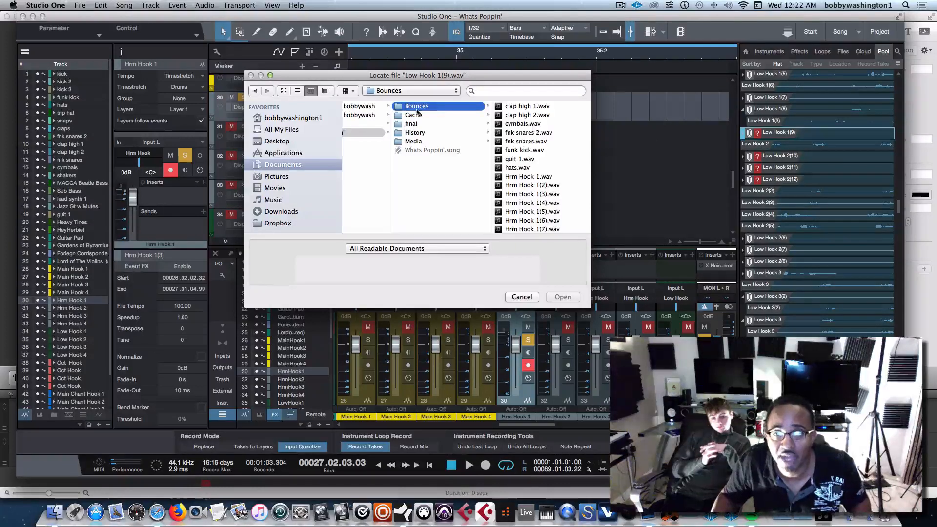
scroll(372, 169, "left", 2)
scroll(384, 170, "left", 2)
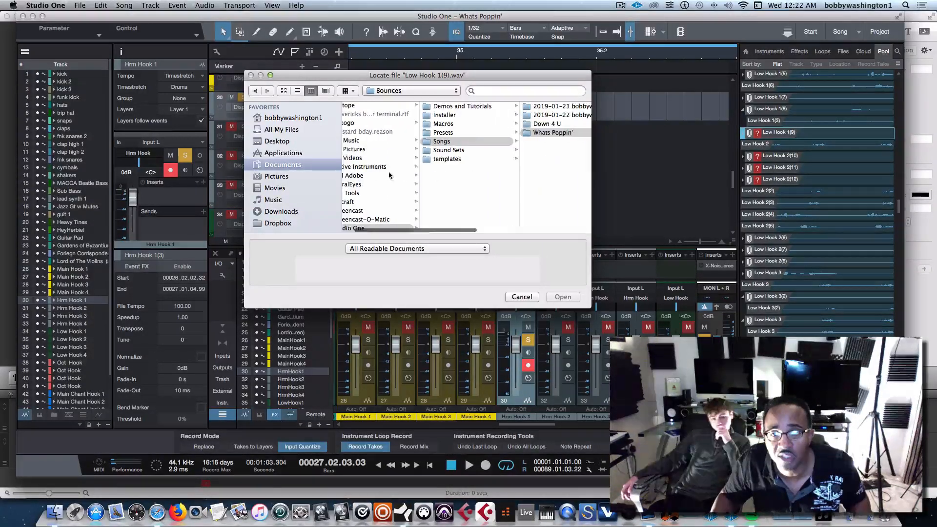
scroll(389, 172, "left", 2)
scroll(388, 177, "down", 3)
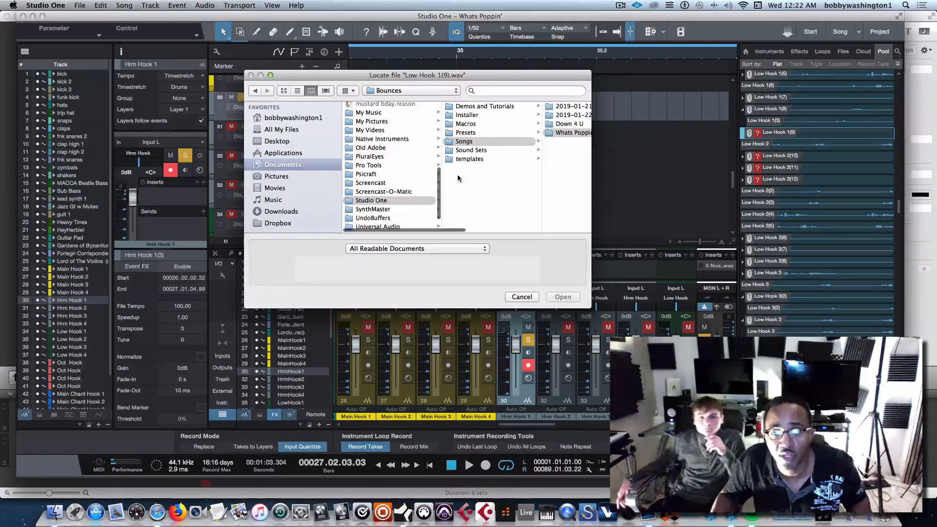
scroll(488, 168, "right", 2)
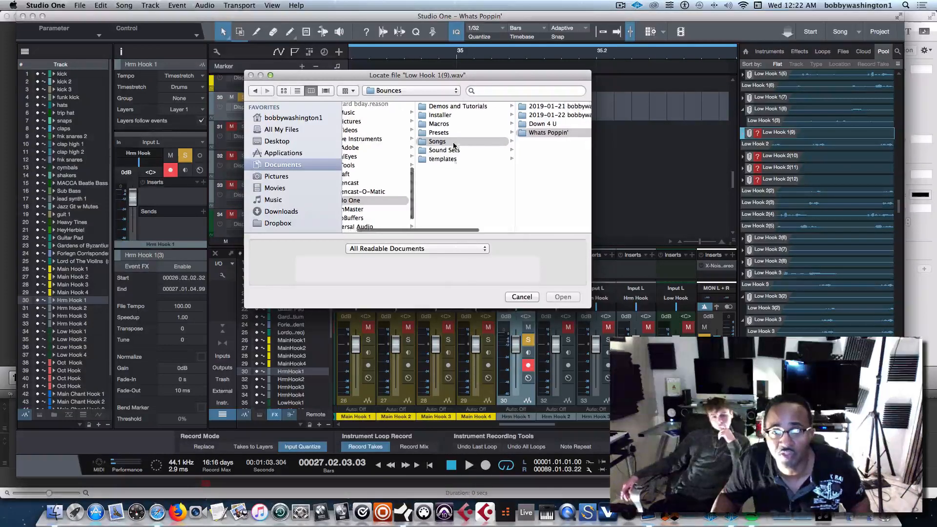
scroll(494, 157, "right", 2)
scroll(500, 145, "right", 2)
scroll(442, 130, "right", 2)
scroll(458, 128, "right", 2)
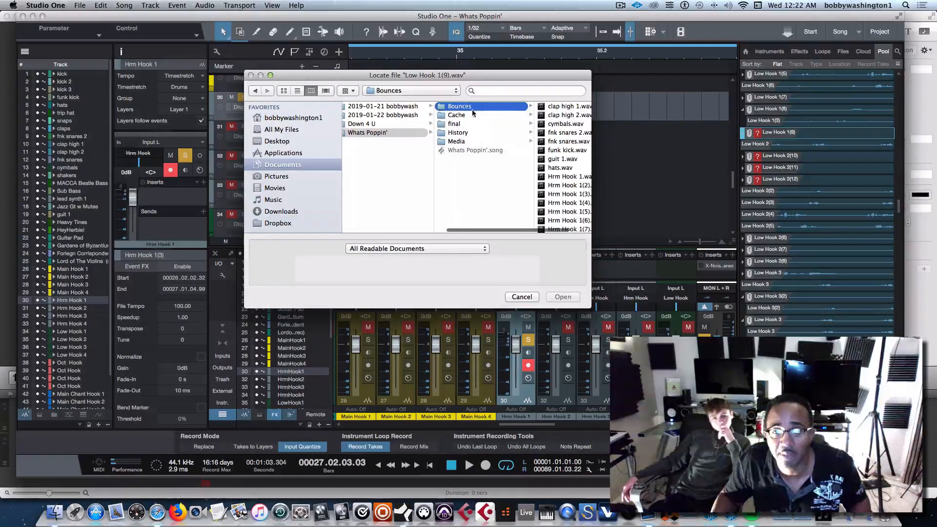
scroll(472, 126, "right", 2)
scroll(488, 124, "right", 2)
scroll(488, 123, "right", 2)
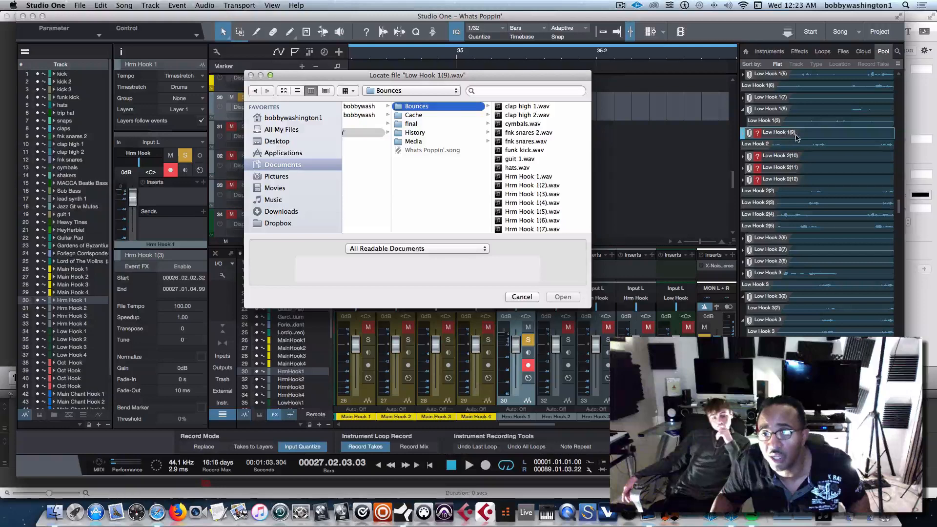
scroll(542, 183, "down", 5)
scroll(541, 190, "down", 5)
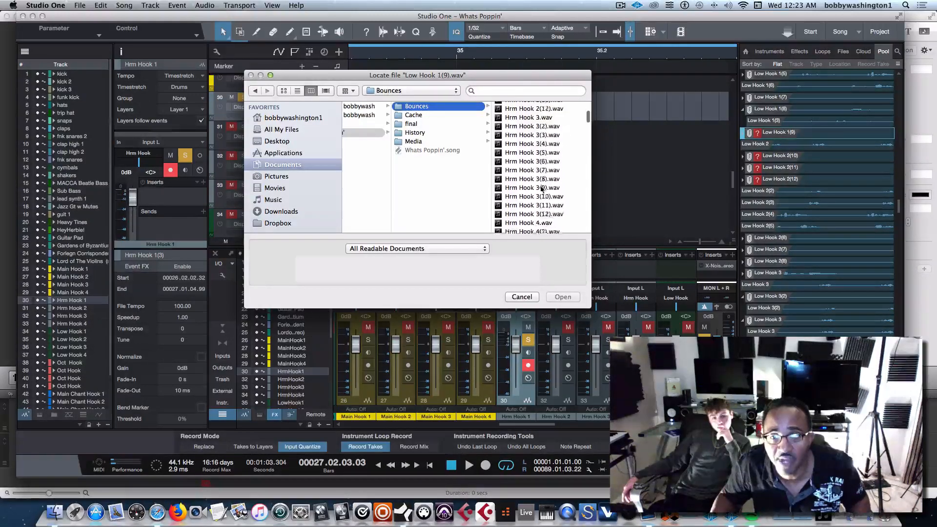
scroll(541, 188, "down", 3)
scroll(542, 190, "down", 2)
scroll(542, 191, "down", 2)
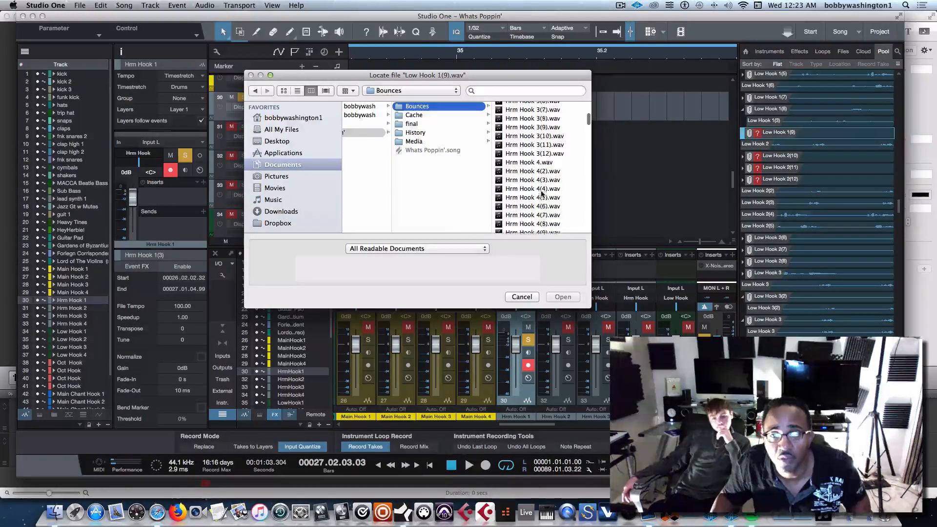
scroll(541, 194, "up", 5)
scroll(543, 193, "up", 5)
scroll(545, 195, "up", 5)
scroll(546, 196, "up", 5)
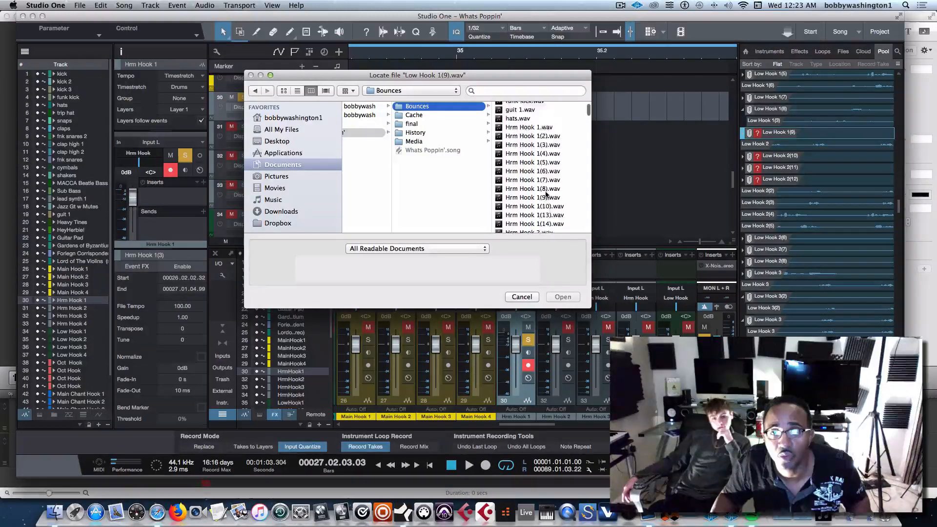
scroll(546, 194, "up", 3)
scroll(548, 194, "down", 5)
scroll(549, 193, "down", 5)
scroll(550, 192, "down", 5)
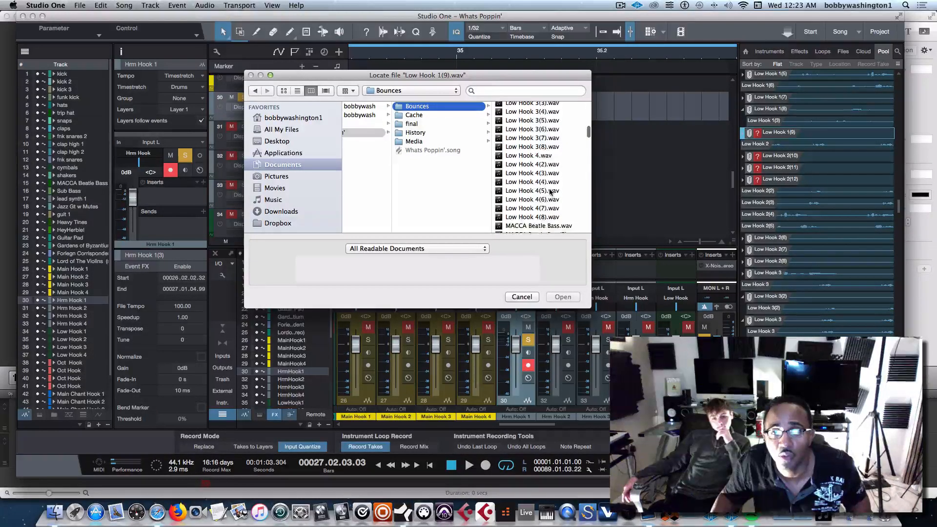
scroll(550, 192, "up", 2)
scroll(550, 192, "down", 2)
scroll(550, 192, "down", 1)
scroll(550, 192, "down", 1)
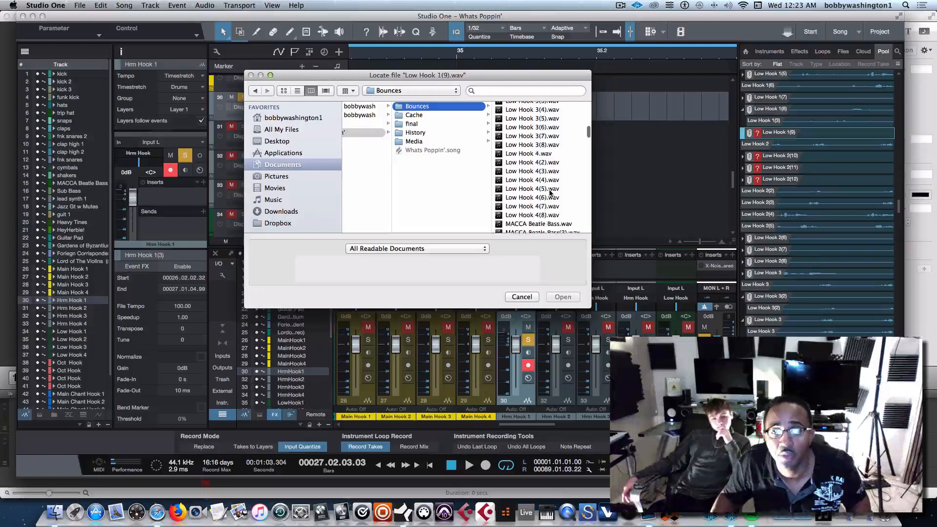
scroll(551, 187, "up", 4)
scroll(550, 175, "up", 4)
scroll(549, 165, "up", 4)
scroll(549, 154, "up", 3)
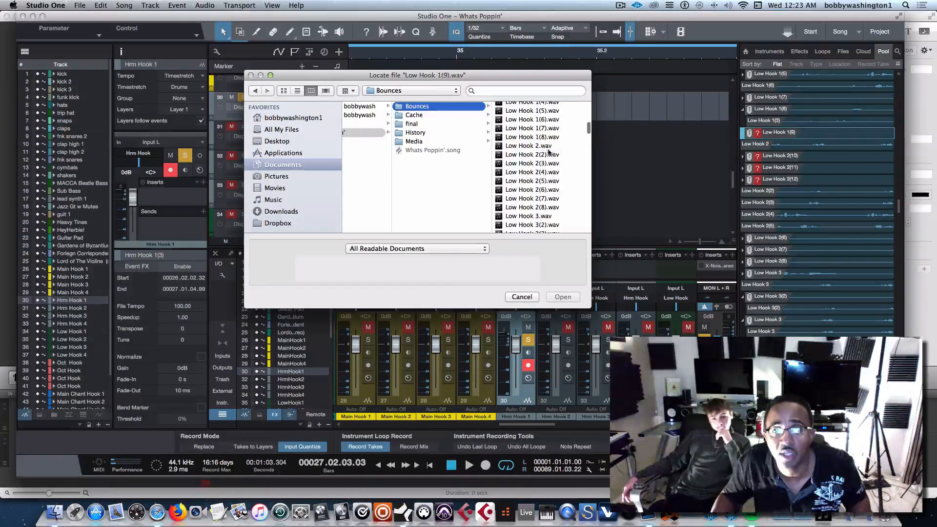
Relink Low Hook 1(9) to Low Hook 2.wav from the Bounces folder
left_click(547, 147)
left_click(562, 296)
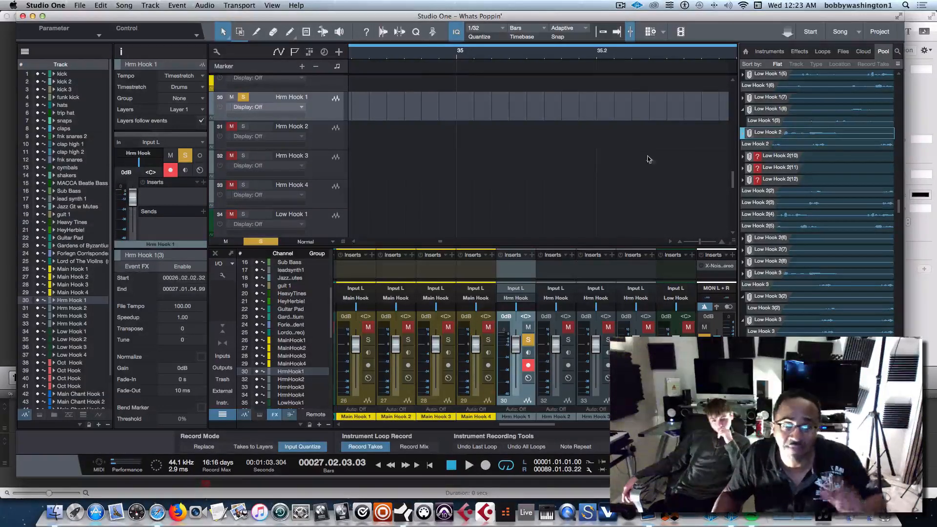
scroll(534, 155, "left", 5)
scroll(535, 156, "left", 3)
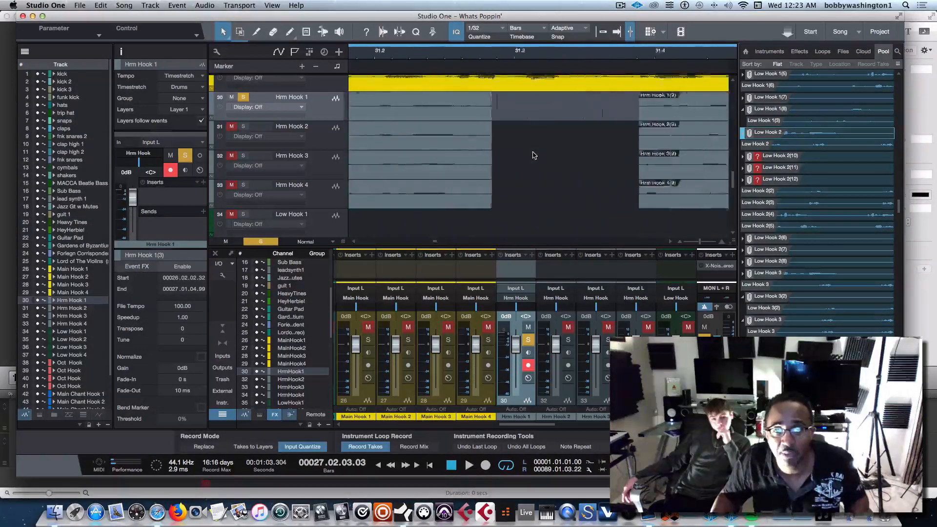
scroll(535, 156, "left", 3)
scroll(534, 155, "left", 3)
scroll(533, 154, "left", 2)
scroll(535, 155, "left", 2)
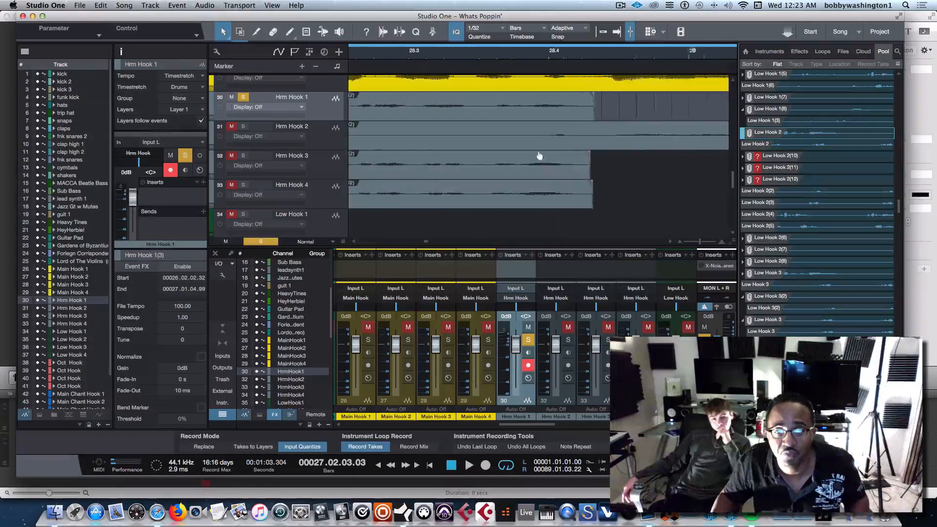
scroll(536, 153, "left", 2)
scroll(538, 152, "left", 2)
scroll(541, 154, "left", 2)
scroll(543, 151, "left", 2)
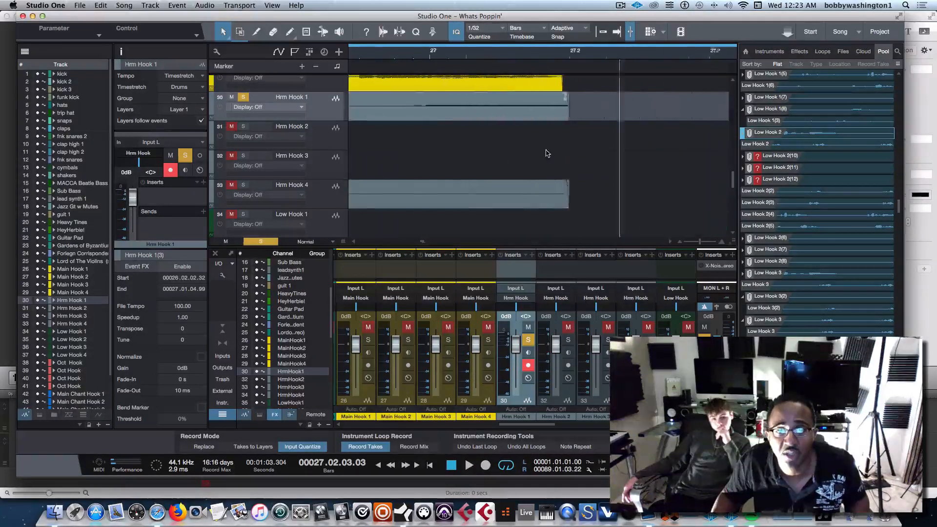
scroll(548, 155, "left", 2)
scroll(547, 154, "left", 2)
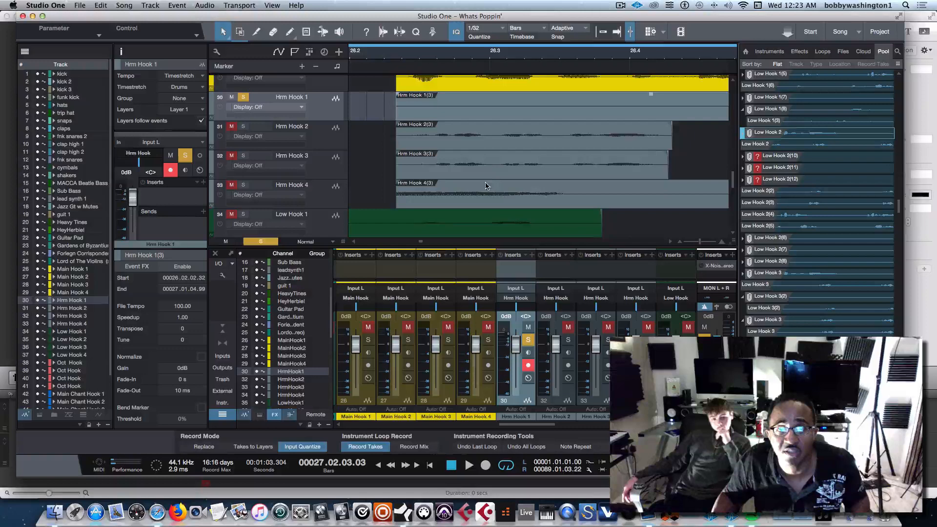
scroll(472, 166, "right", 2)
scroll(459, 163, "right", 2)
scroll(460, 163, "left", 2)
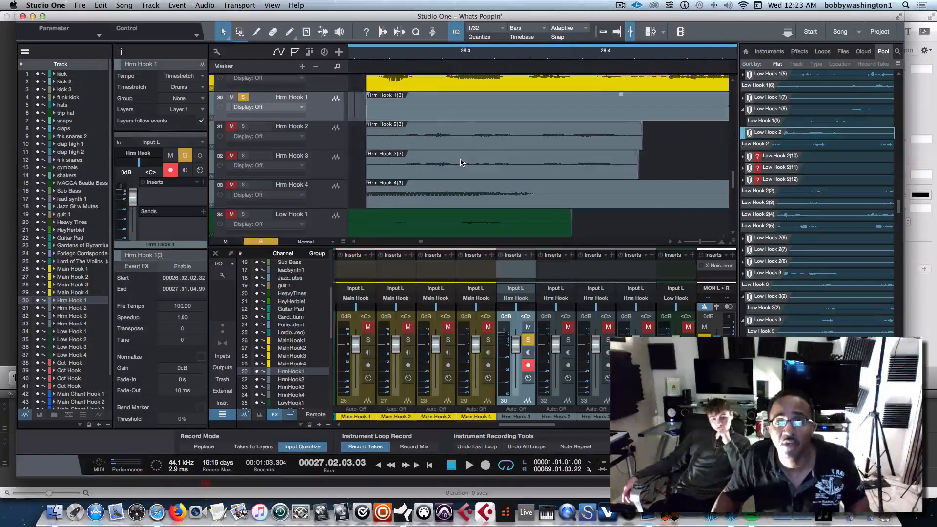
Expand and select the missing Low Hook 2(10) entry in the Pool
left_click(743, 157)
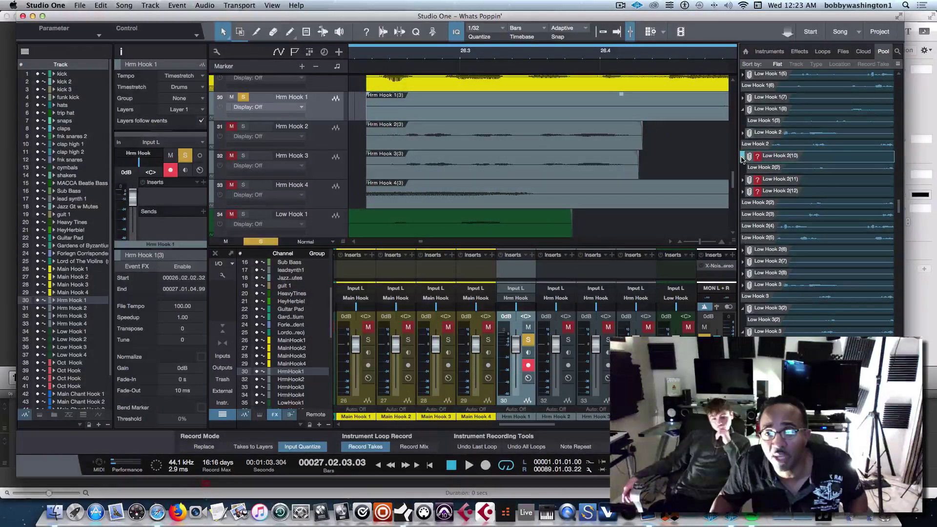
left_click(772, 170)
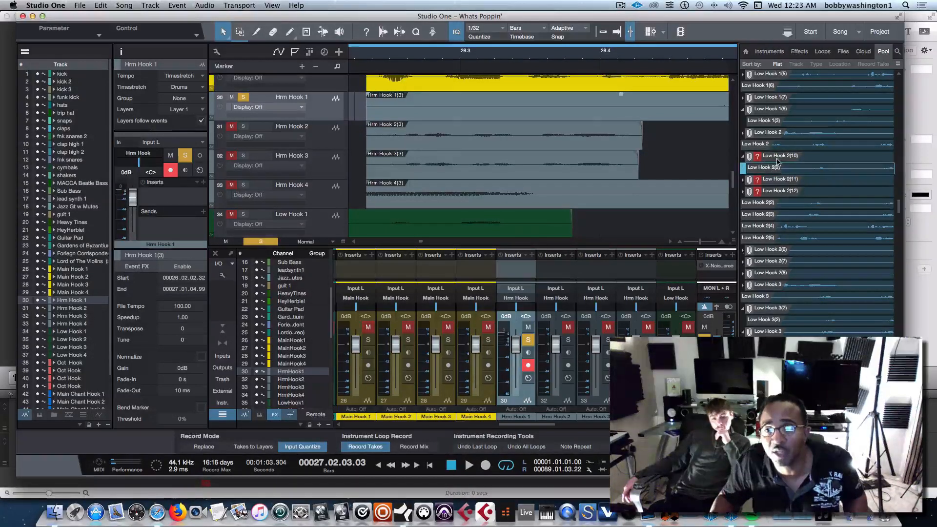
left_click(780, 157)
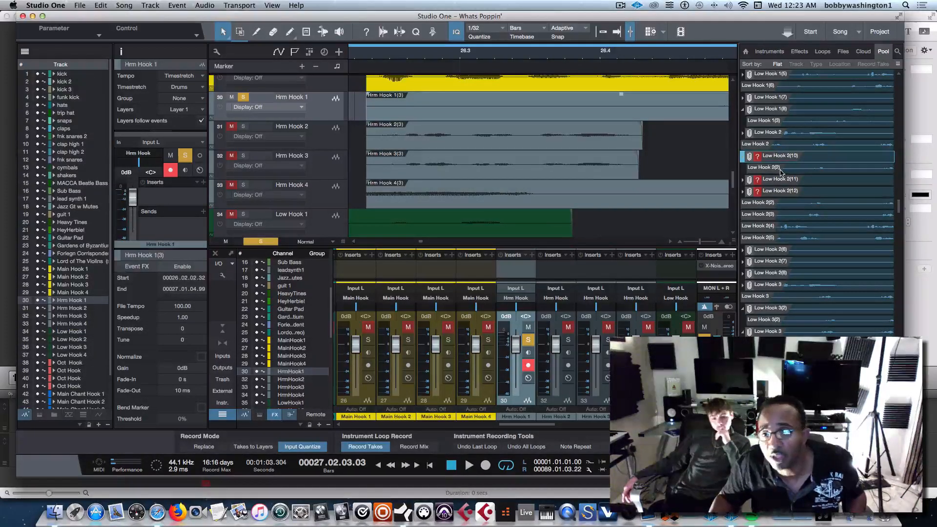
Relink Low Hook 2(10) to Low Hook 2(2).wav via Locate File
right_click(777, 157)
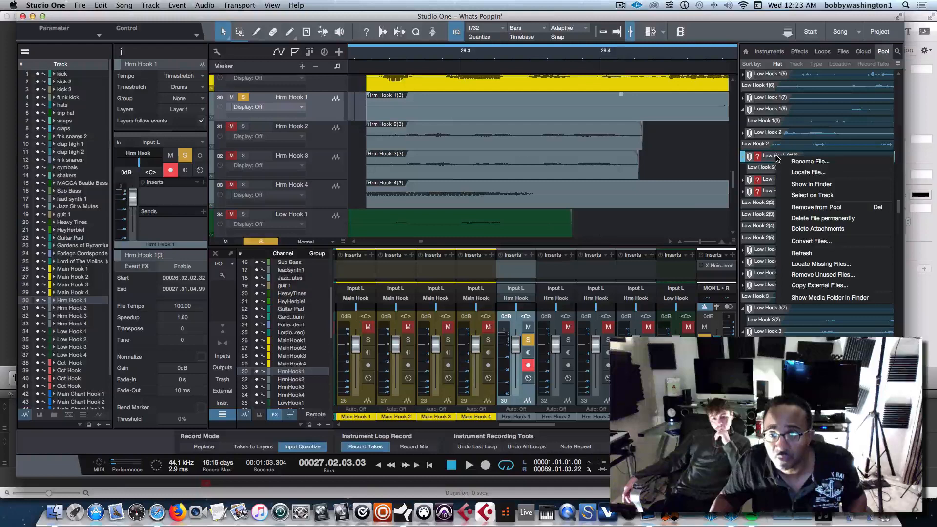
left_click(803, 176)
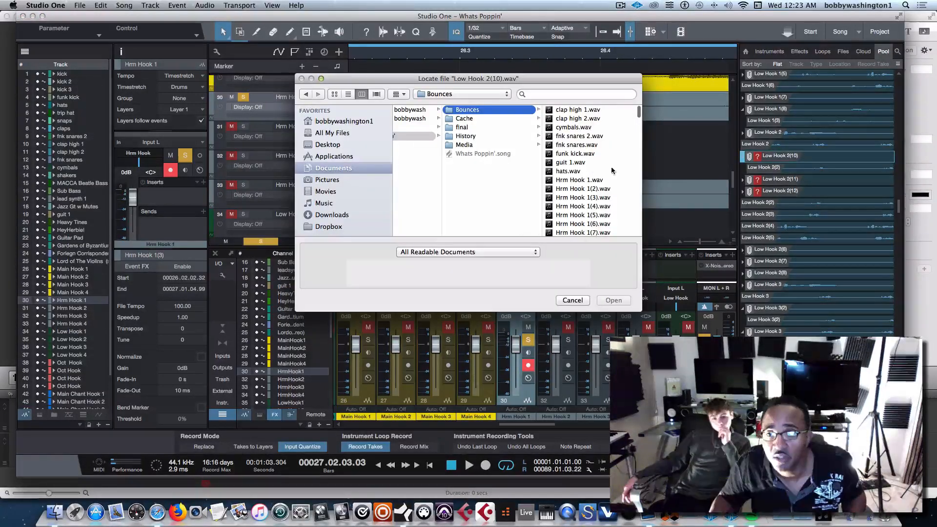
scroll(586, 198, "down", 5)
scroll(586, 198, "down", 5)
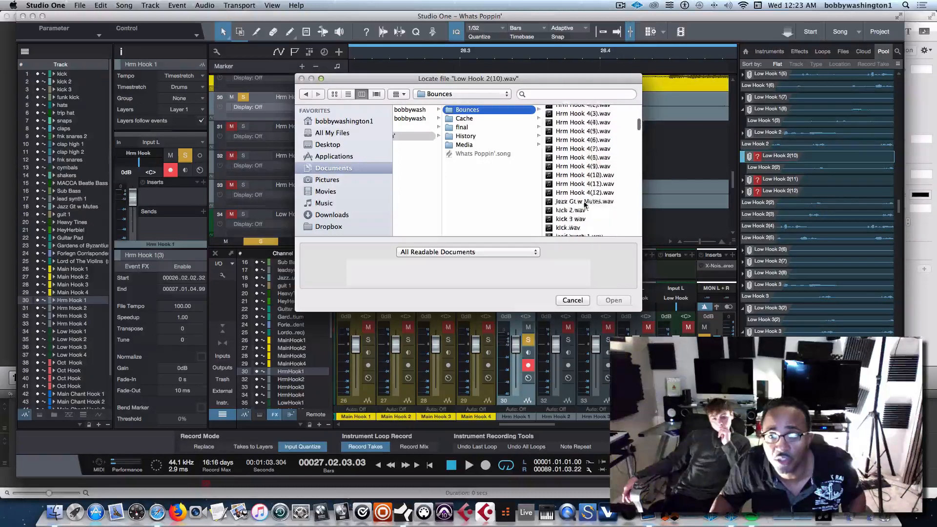
scroll(586, 198, "down", 5)
scroll(586, 200, "down", 5)
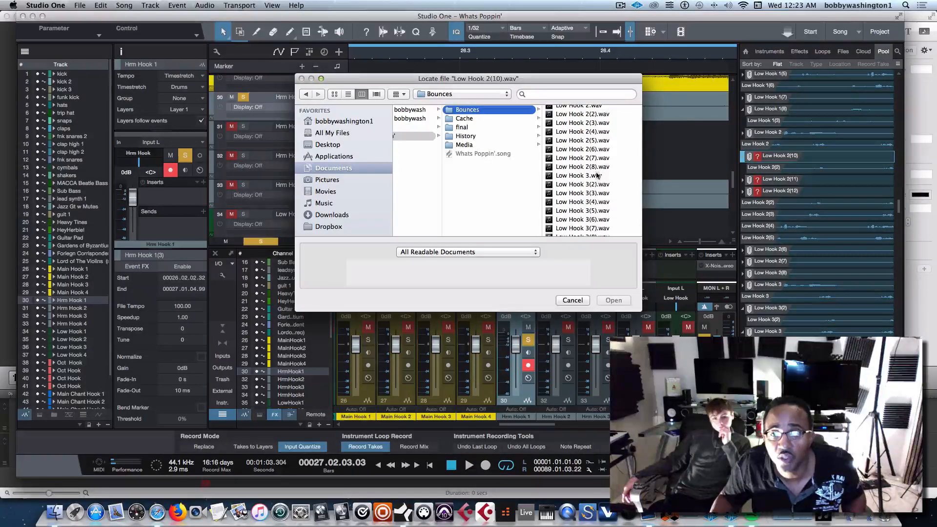
scroll(578, 131, "up", 1)
left_click(578, 118)
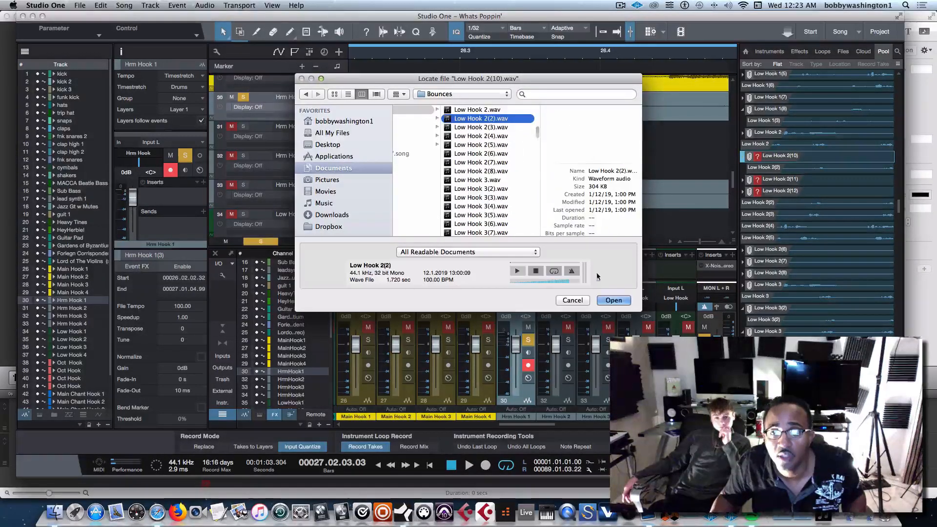
left_click(614, 301)
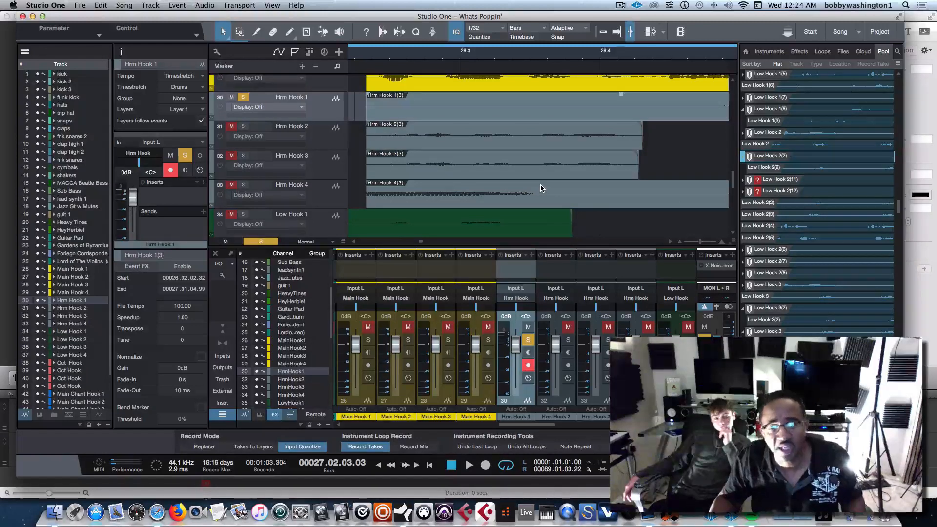
Check the Hrm Hook 4 track's options and dismiss them unchanged
right_click(313, 194)
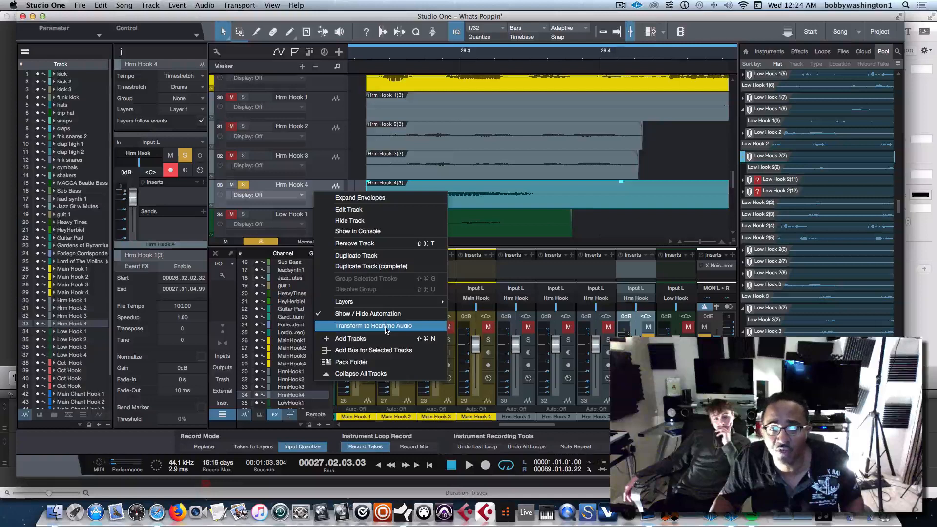
left_click(300, 184)
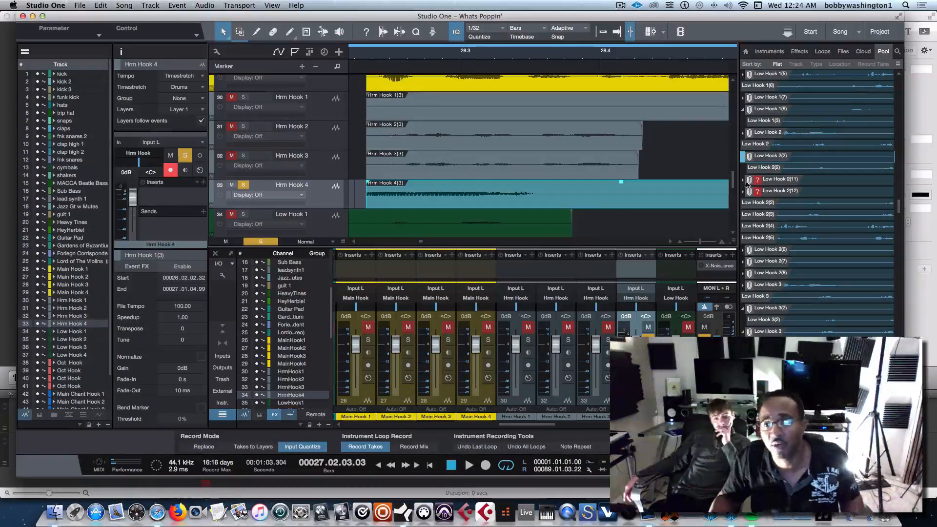
Choose Low Hook 2.wav from Bounces as the file for missing Low Hook 2(11)
left_click(747, 180)
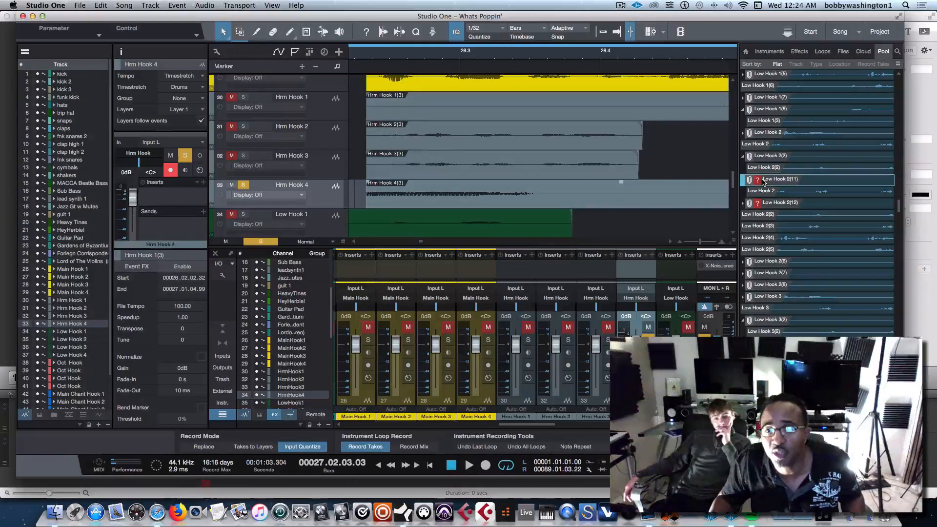
right_click(772, 179)
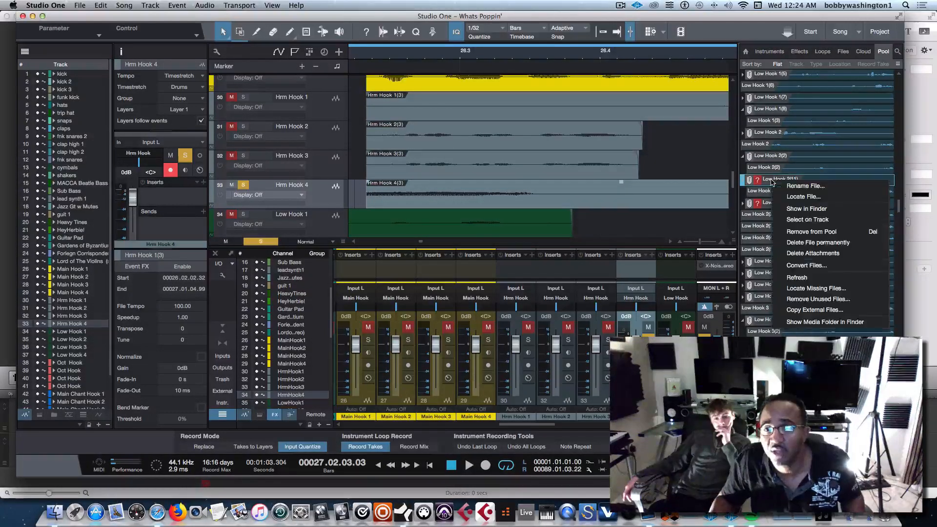
left_click(794, 198)
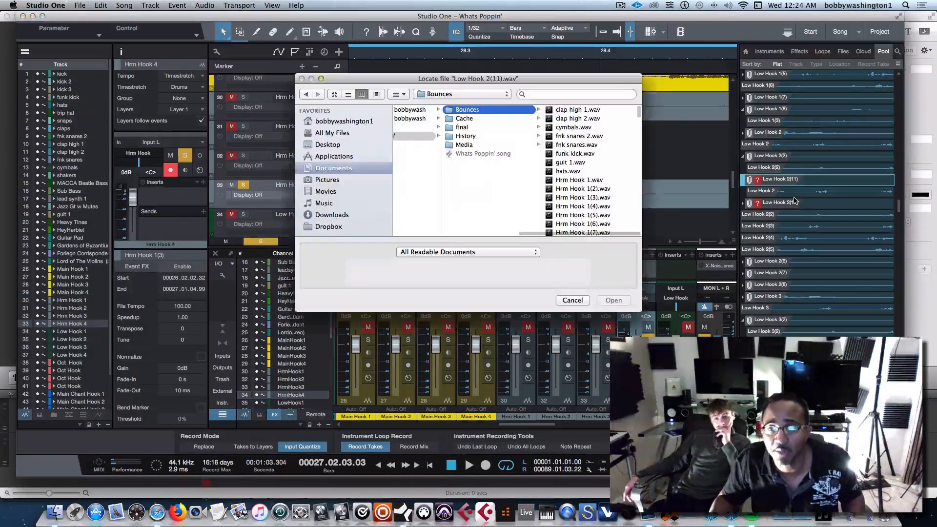
scroll(586, 199, "down", 3)
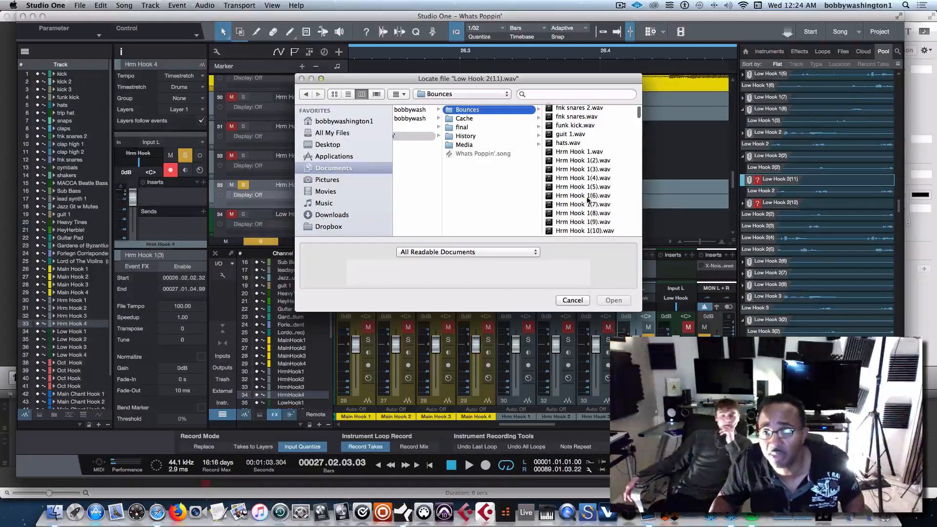
scroll(586, 200, "down", 2)
scroll(586, 199, "down", 3)
scroll(586, 200, "down", 3)
scroll(587, 201, "down", 3)
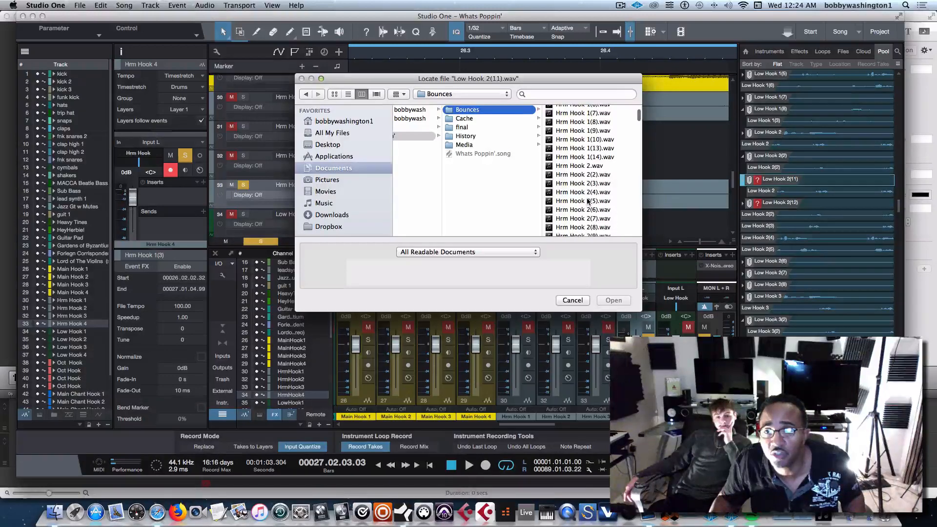
scroll(586, 202, "down", 3)
scroll(586, 201, "down", 5)
scroll(587, 201, "down", 5)
scroll(587, 203, "down", 4)
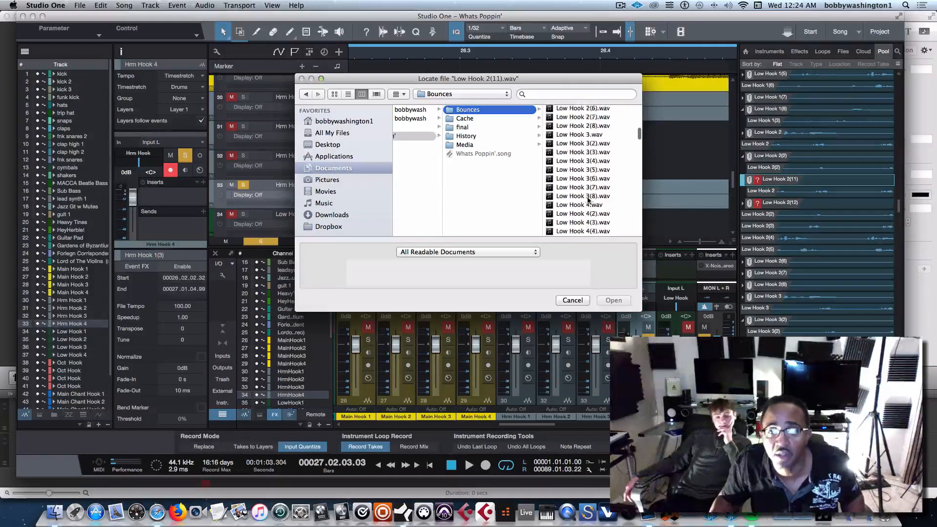
scroll(587, 203, "down", 4)
scroll(589, 202, "down", 4)
scroll(590, 202, "down", 5)
scroll(590, 200, "up", 2)
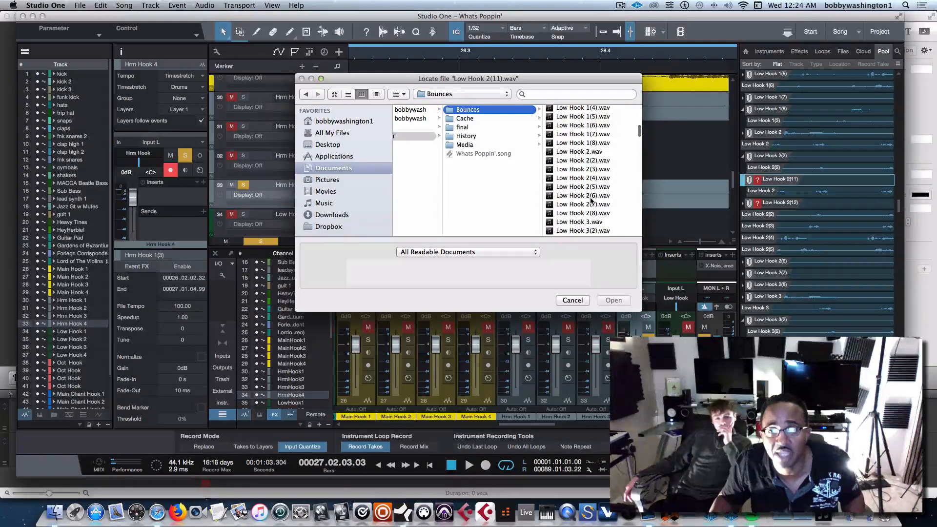
scroll(590, 200, "up", 1)
left_click(590, 167)
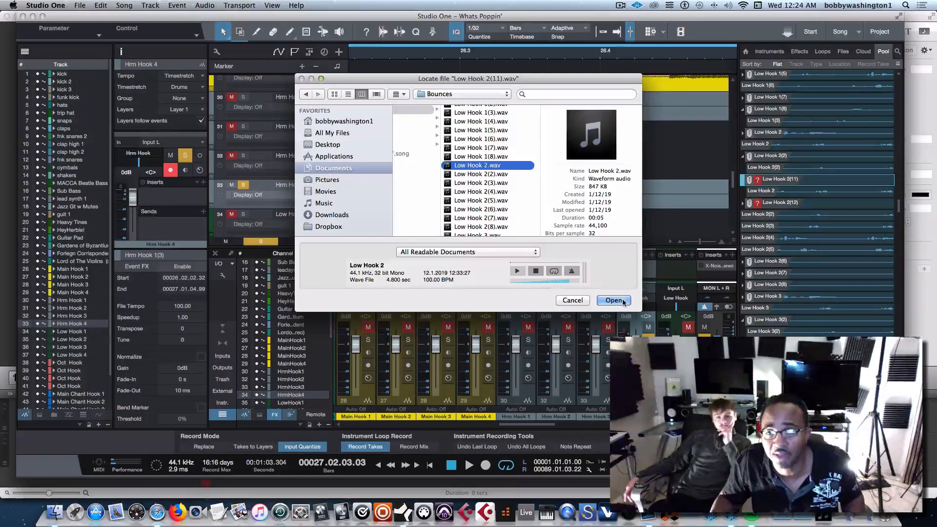
left_click(615, 300)
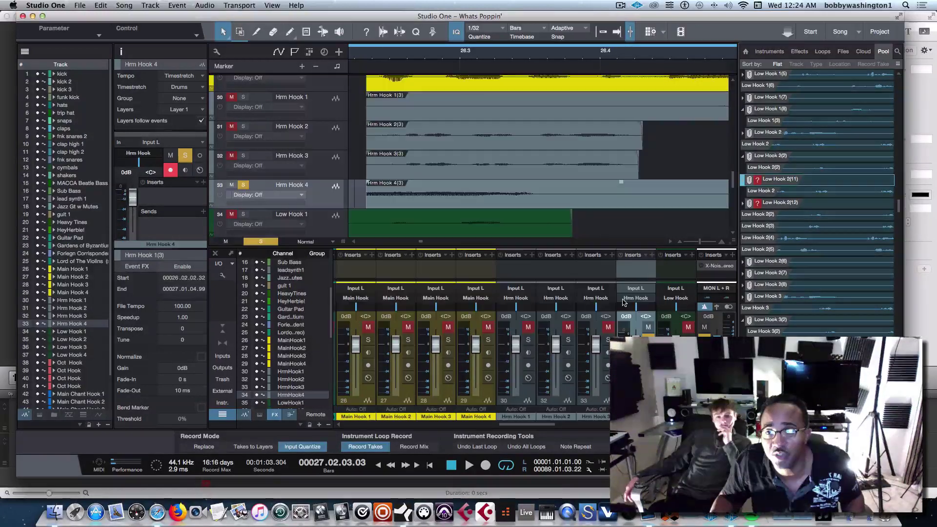
Relink Low Hook 2(11) to Low Hook 2.wav from the Media folder instead
right_click(764, 180)
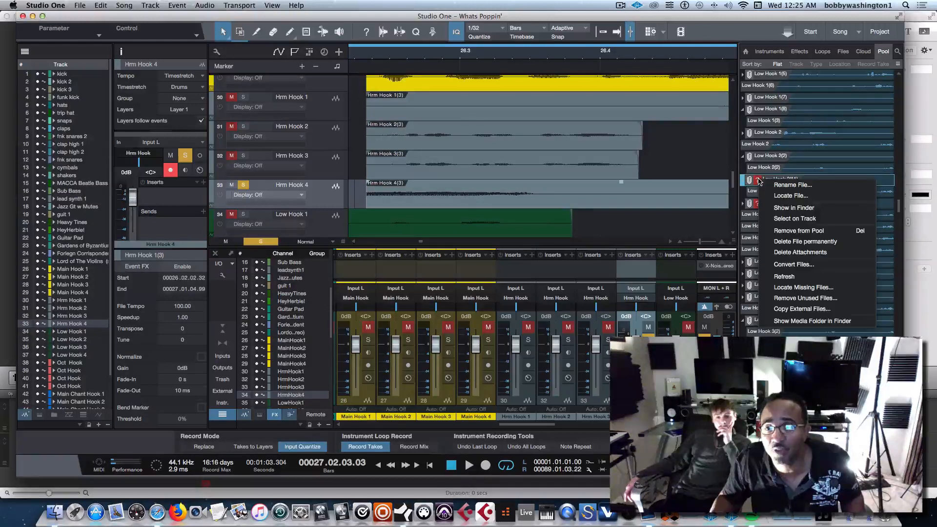
left_click(791, 196)
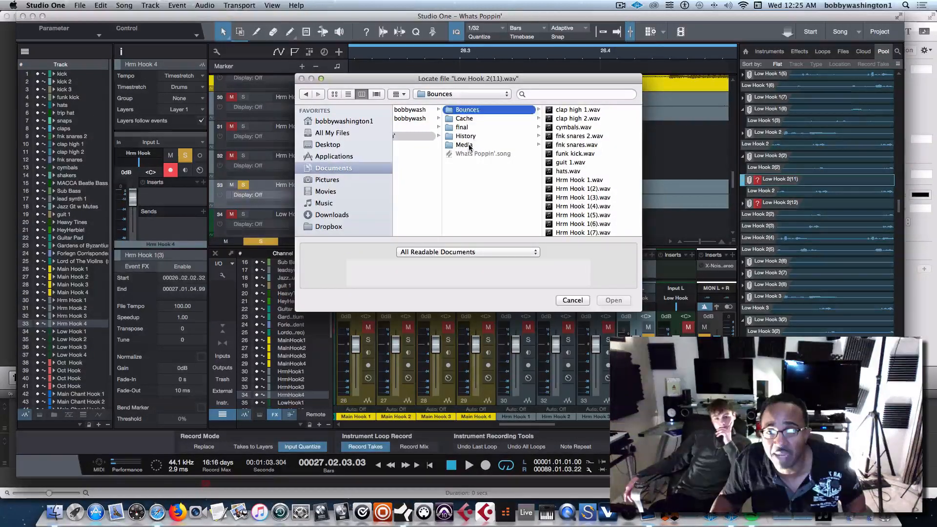
left_click(470, 147)
scroll(597, 165, "down", 5)
scroll(590, 172, "down", 5)
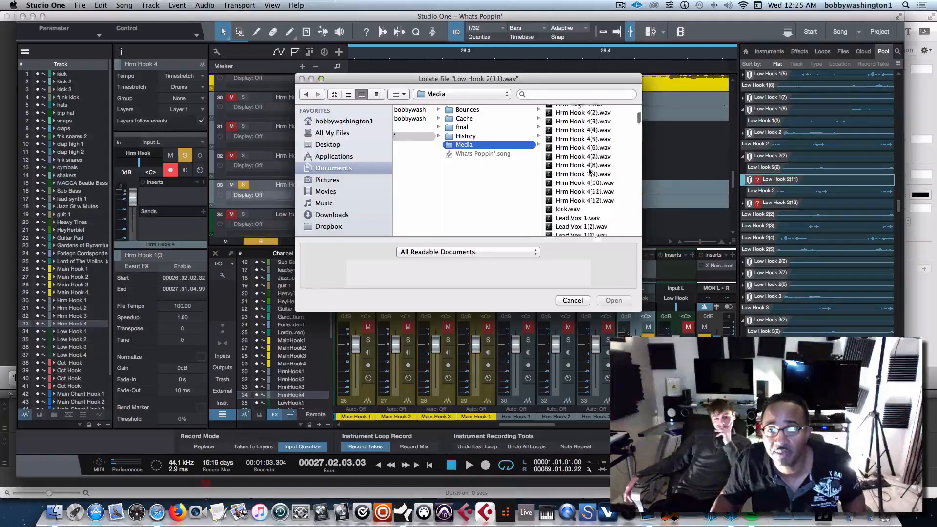
scroll(590, 172, "down", 5)
scroll(590, 172, "down", 3)
scroll(591, 171, "down", 3)
scroll(590, 172, "down", 3)
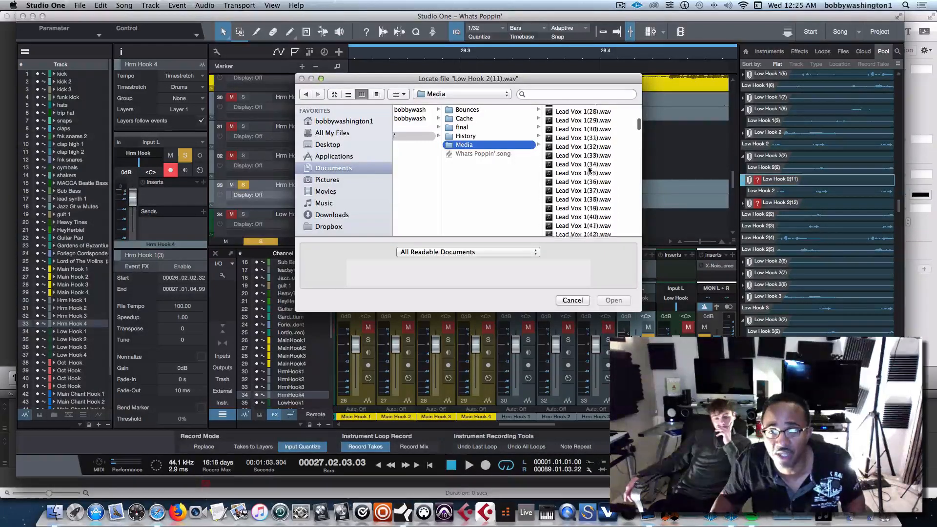
scroll(590, 171, "down", 10)
scroll(590, 172, "down", 10)
scroll(590, 171, "down", 10)
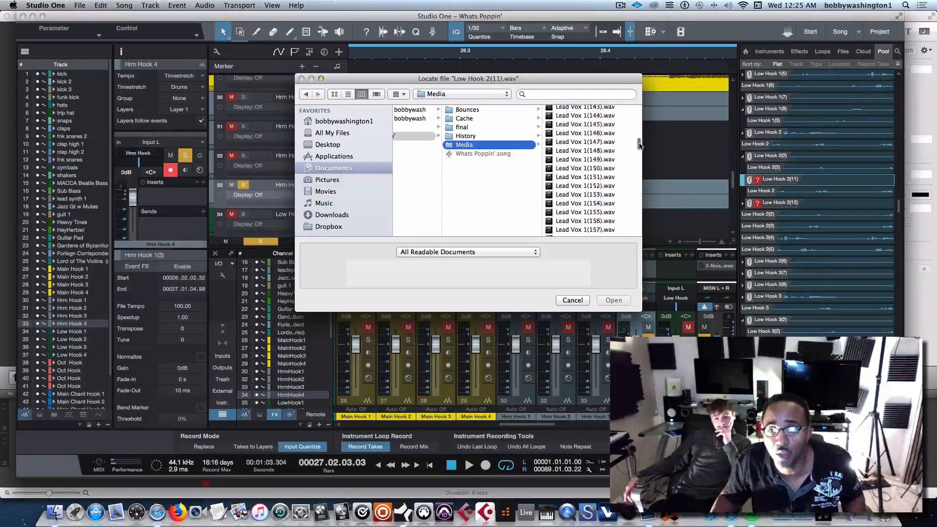
mouse_move(638, 145)
left_mouse_down()
mouse_move(638, 201)
mouse_move(639, 192)
left_mouse_up()
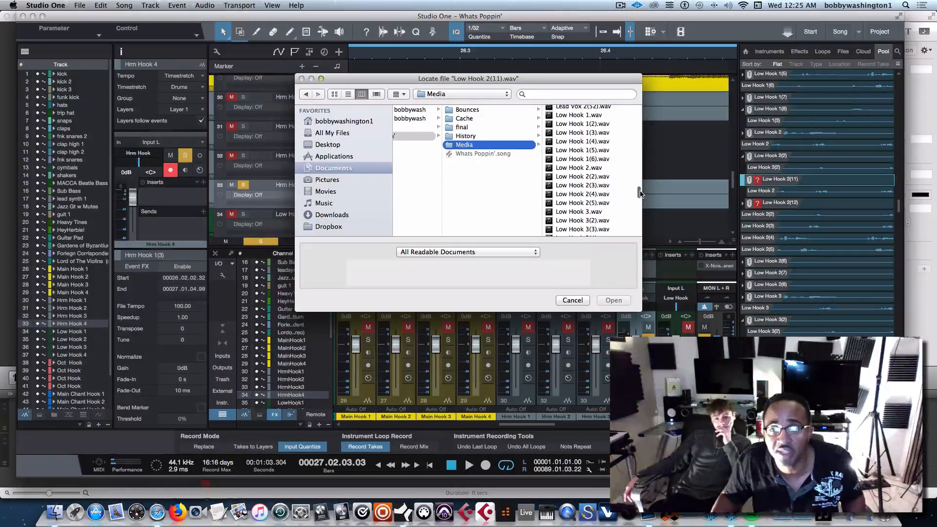
left_click(583, 168)
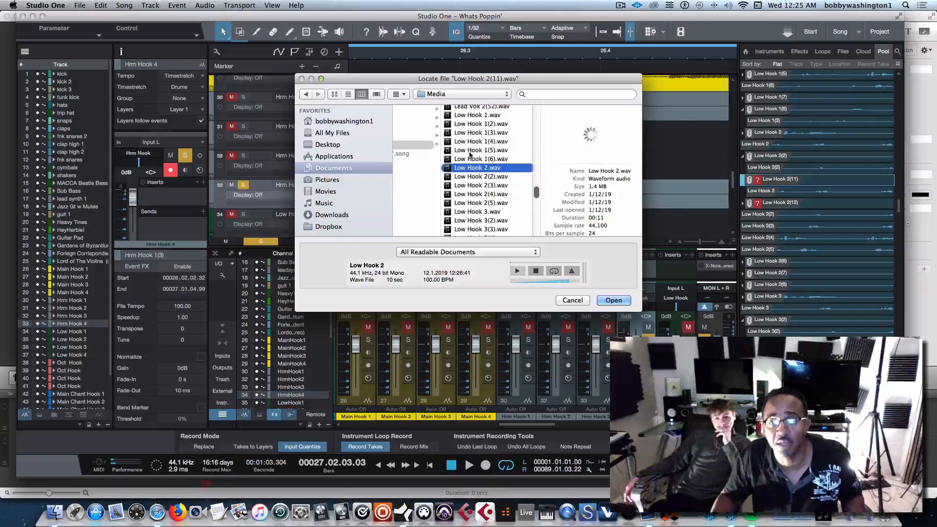
left_click(615, 300)
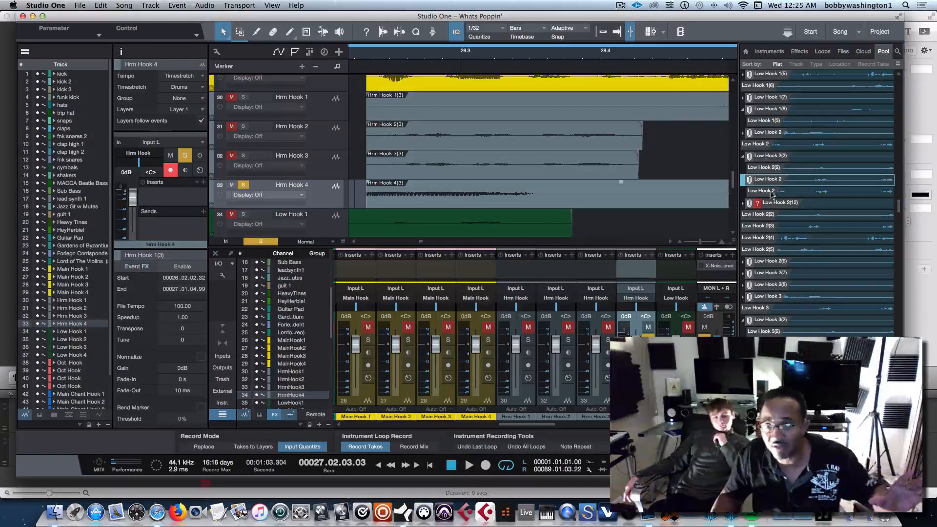
Relink Low Hook 2(12) to Low Hook 2(4).wav from the Bounces folder
left_click(745, 205)
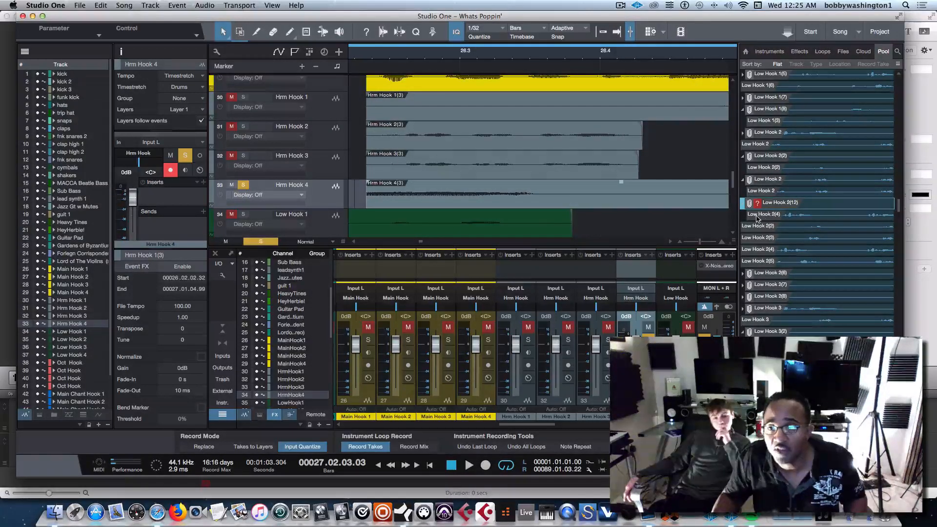
right_click(781, 206)
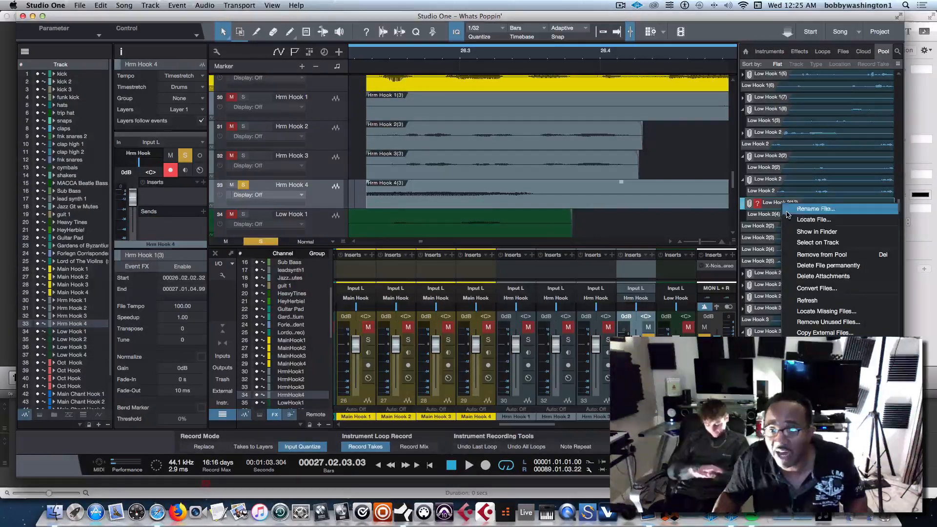
left_click(812, 218)
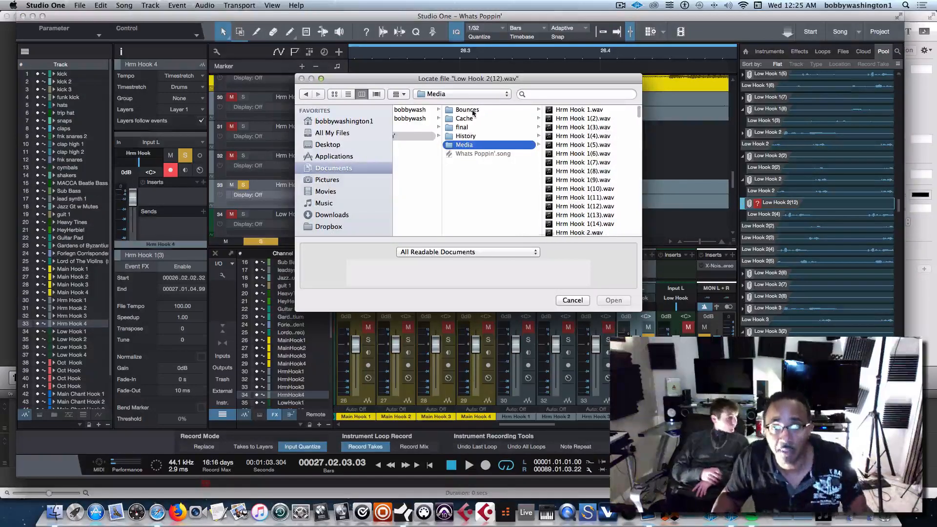
left_click(468, 110)
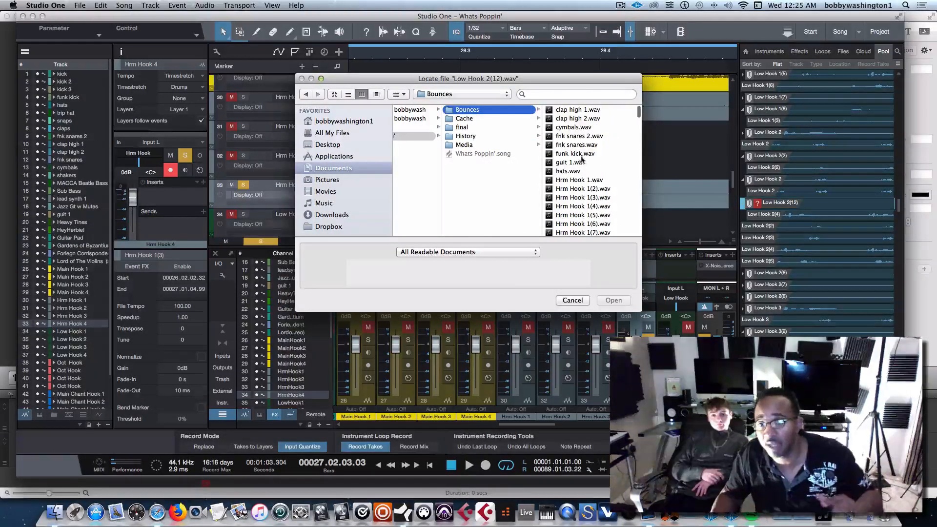
scroll(589, 180, "down", 3)
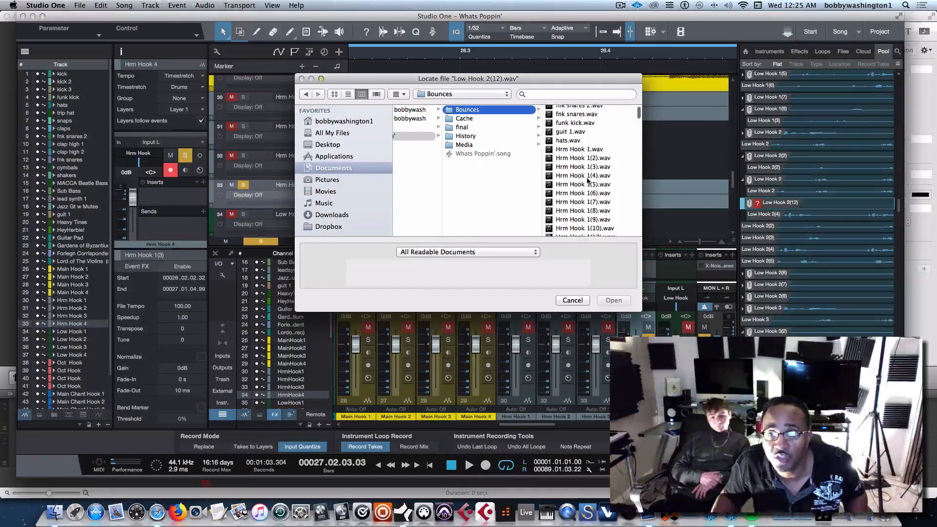
scroll(587, 180, "down", 3)
scroll(587, 180, "down", 3)
scroll(586, 181, "down", 3)
scroll(587, 180, "down", 3)
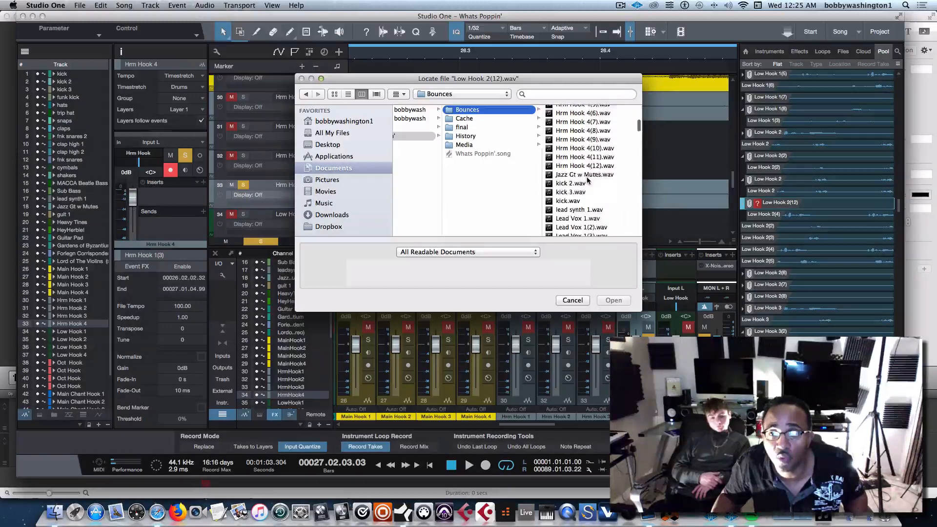
scroll(587, 181, "down", 3)
scroll(587, 180, "down", 1)
scroll(586, 202, "down", 3)
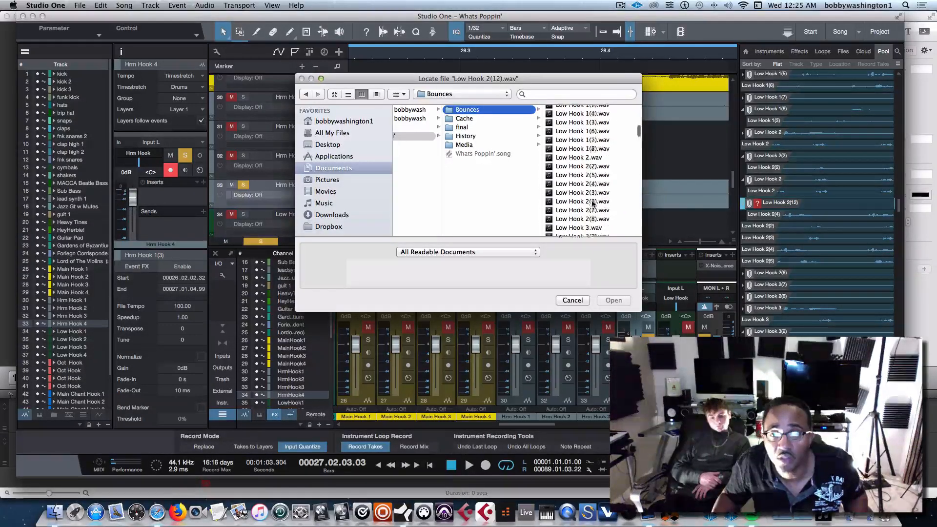
scroll(588, 203, "down", 3)
scroll(589, 203, "down", 3)
scroll(592, 202, "down", 3)
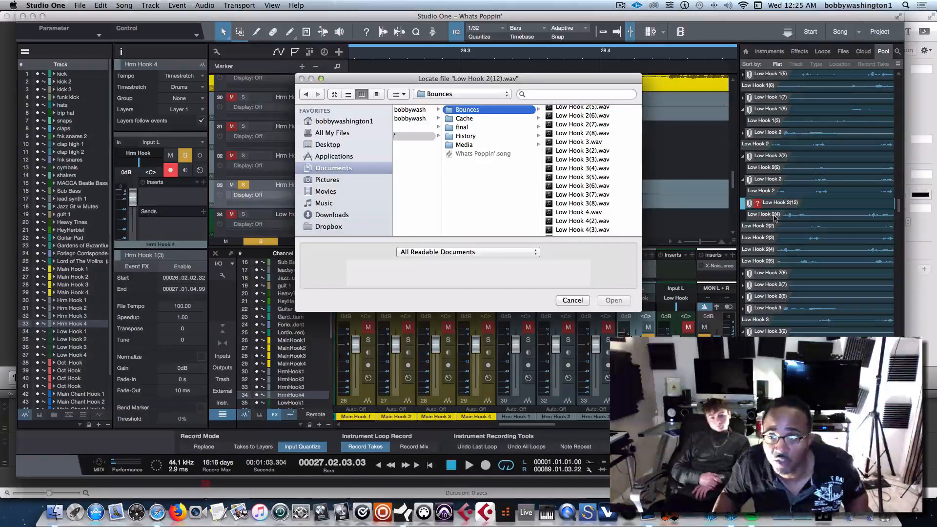
scroll(576, 163, "up", 3)
left_click(588, 129)
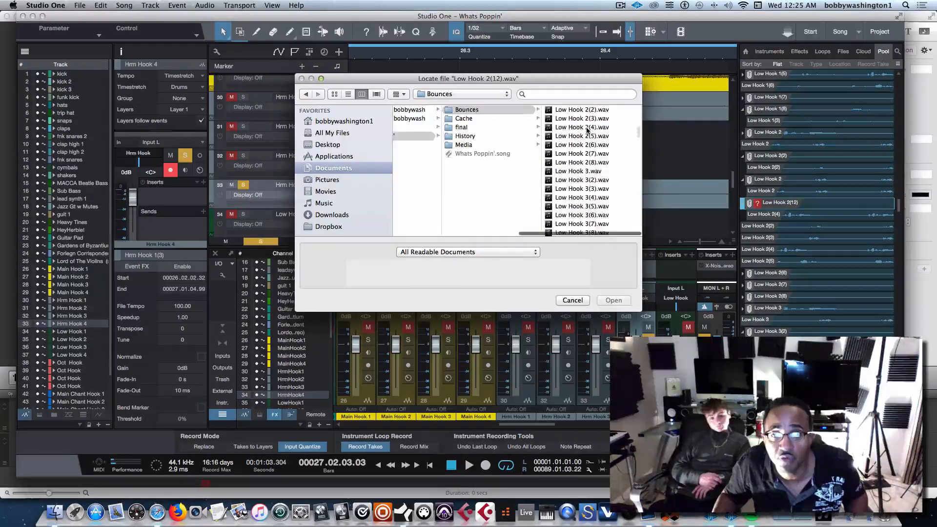
left_click(613, 299)
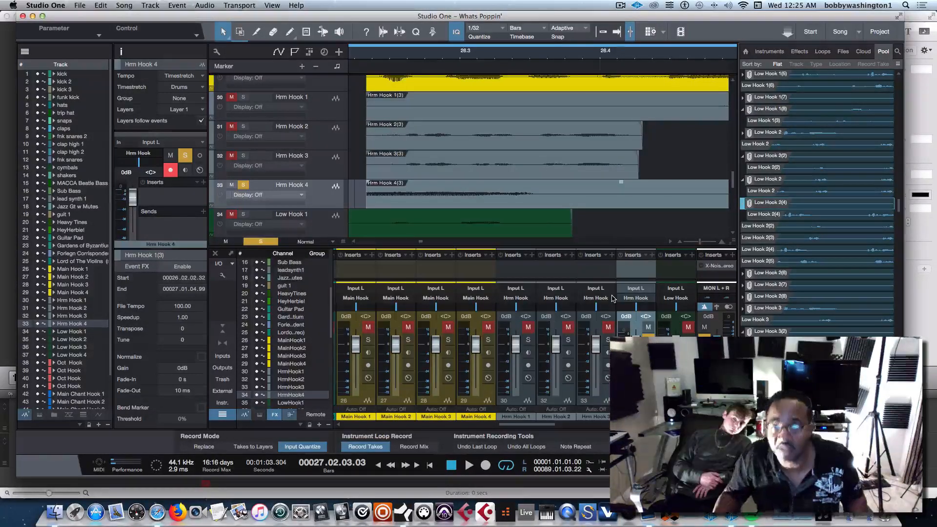